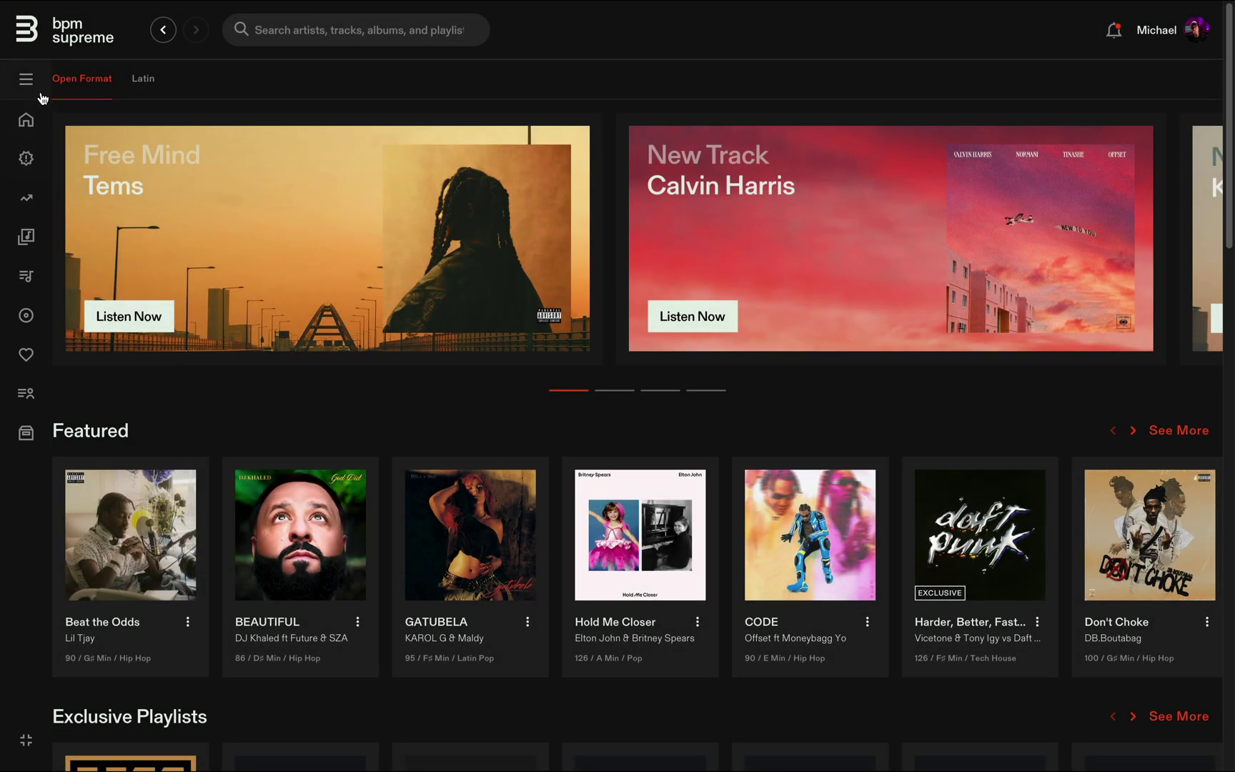
Expand the sidebar and show the My Playlists folder list (Los Angeles, San Diego, Colorado, Las Vegas, MIXTAPES).
{"action": "left_click", "coordinate": [40, 95]}
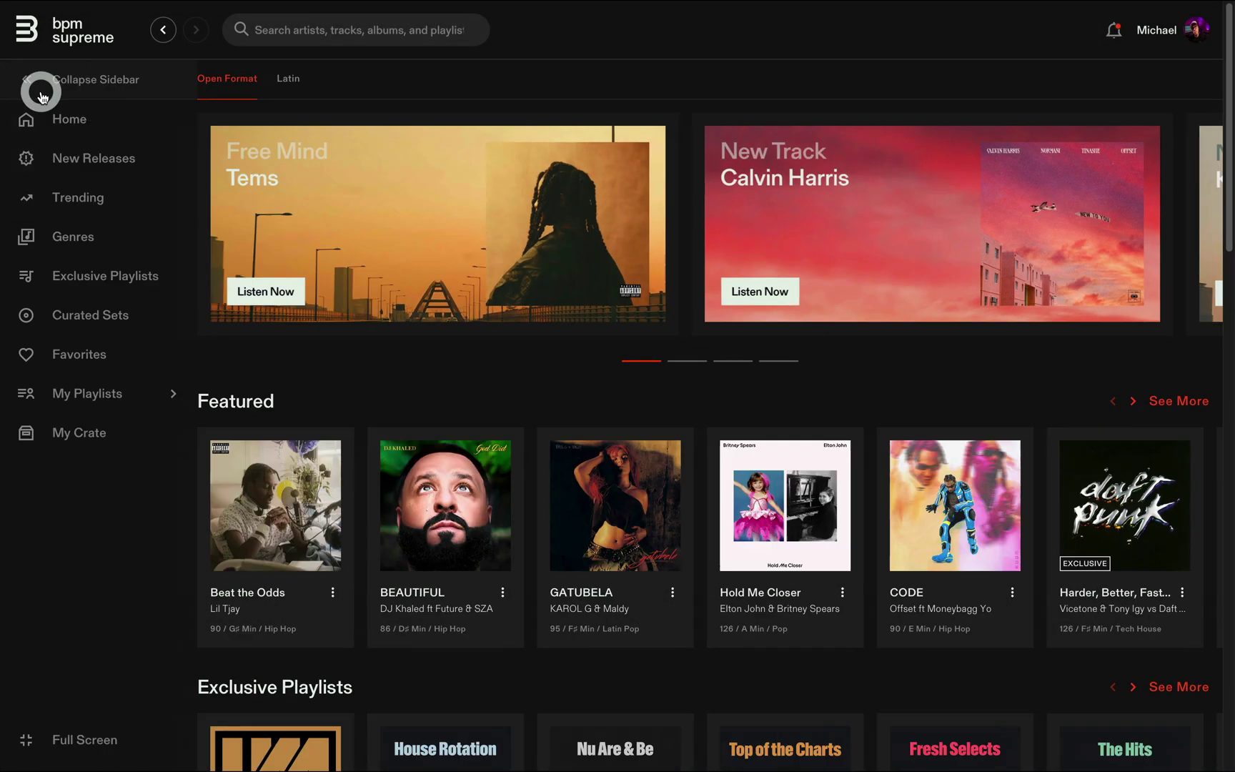
{"action": "left_click", "coordinate": [41, 95]}
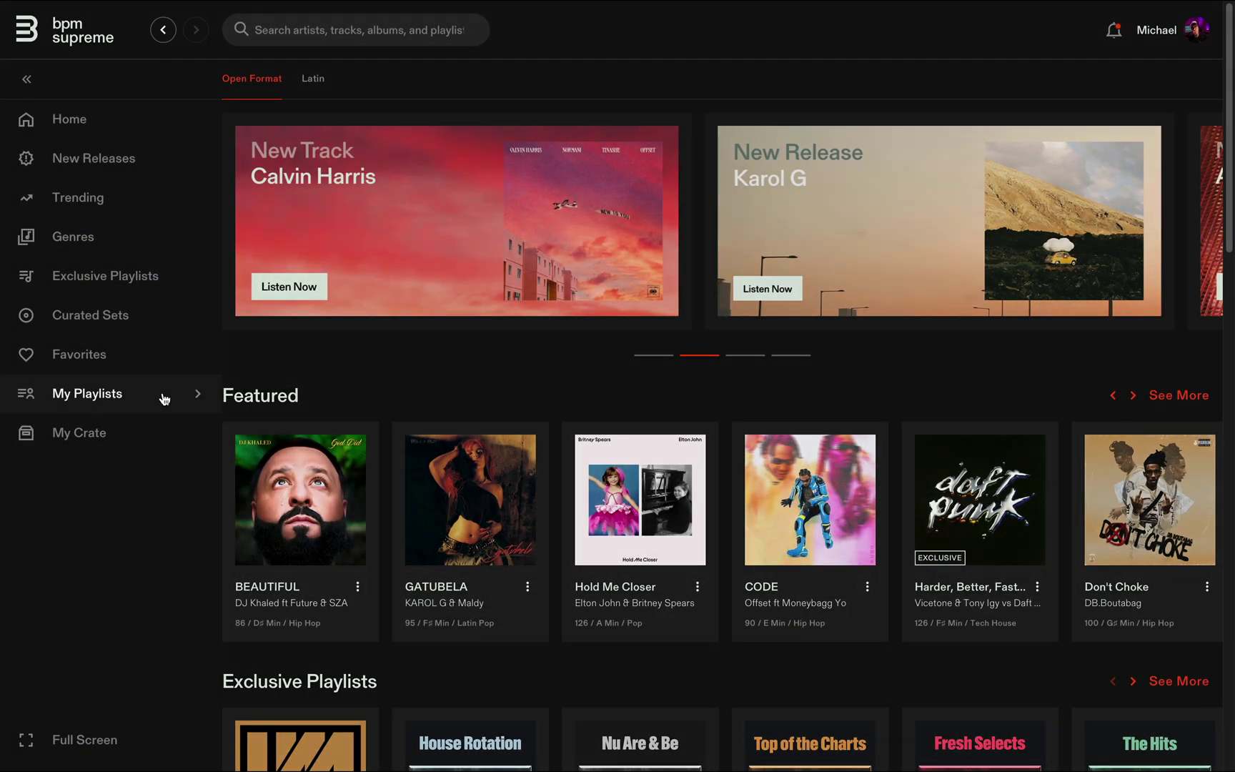
{"action": "left_click", "coordinate": [164, 399]}
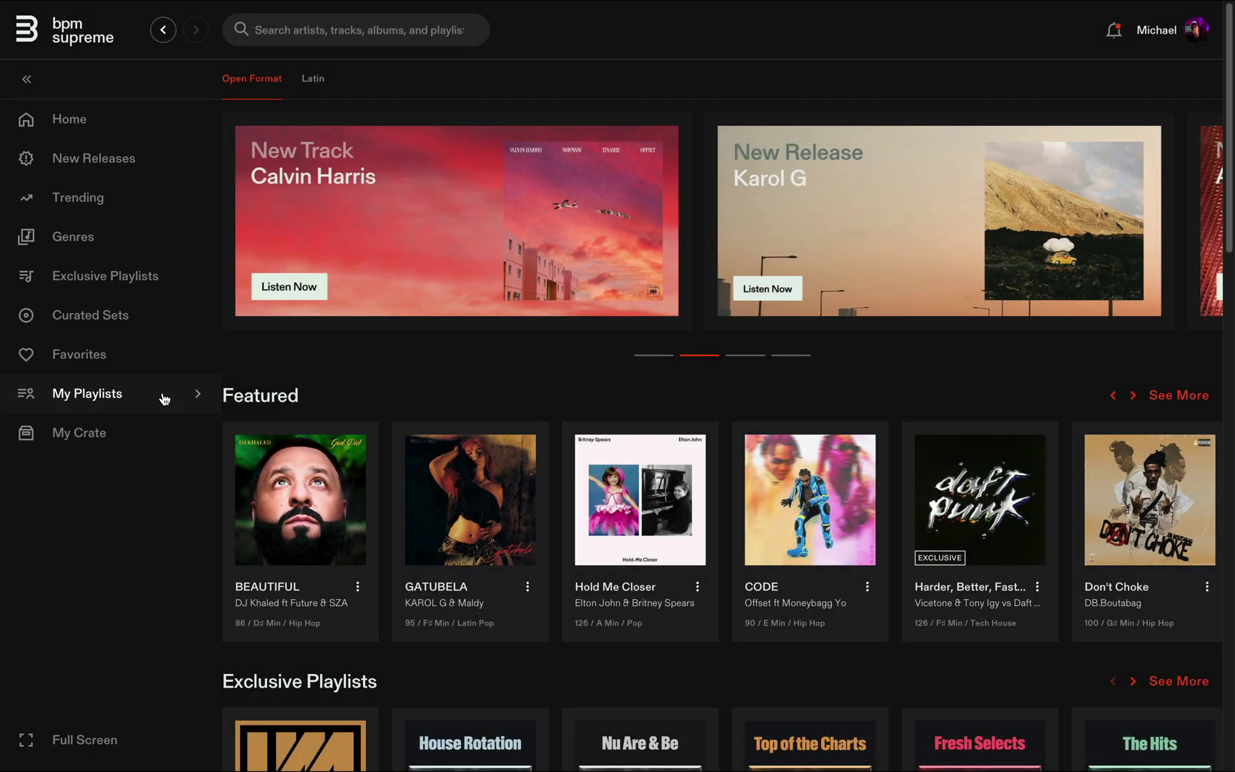
{"action": "left_click", "coordinate": [165, 399]}
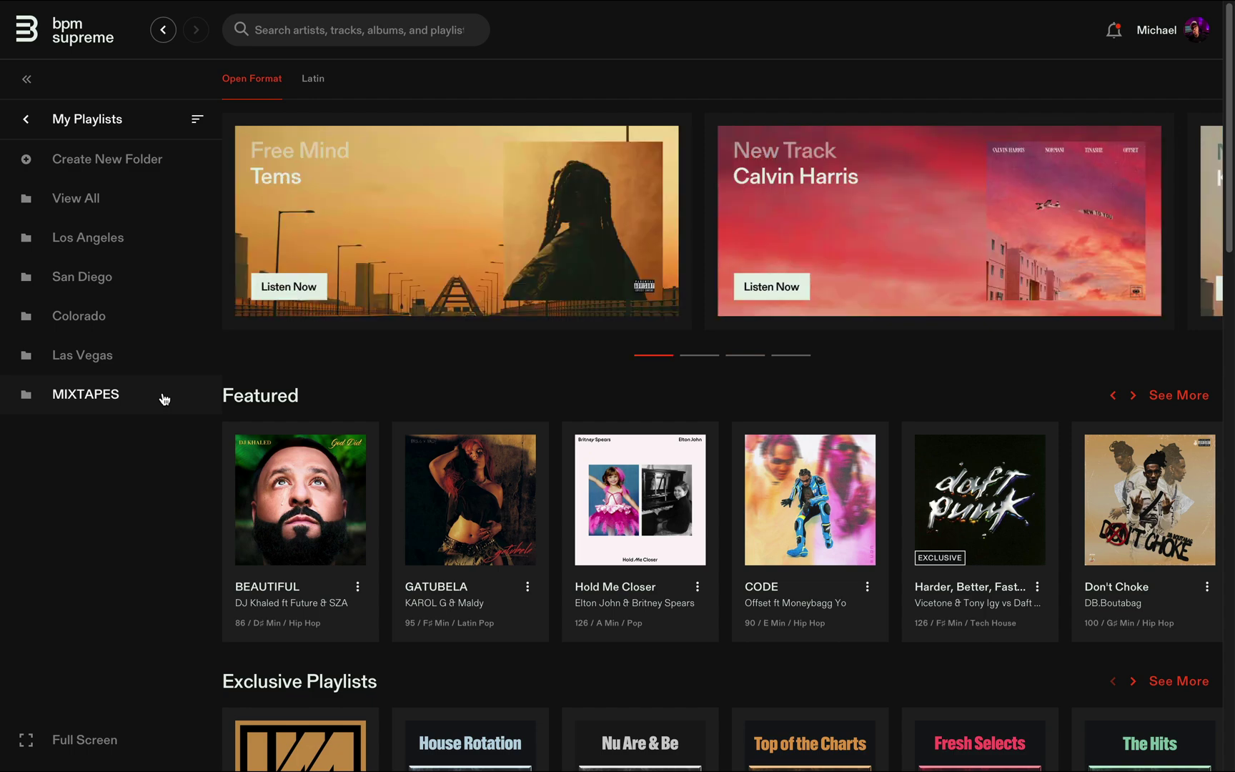
Add a new folder named 'Twitch' to My Playlists.
{"action": "left_click", "coordinate": [152, 175]}
{"action": "left_click", "coordinate": [366, 399]}
{"action": "type", "text": "Twitch"}
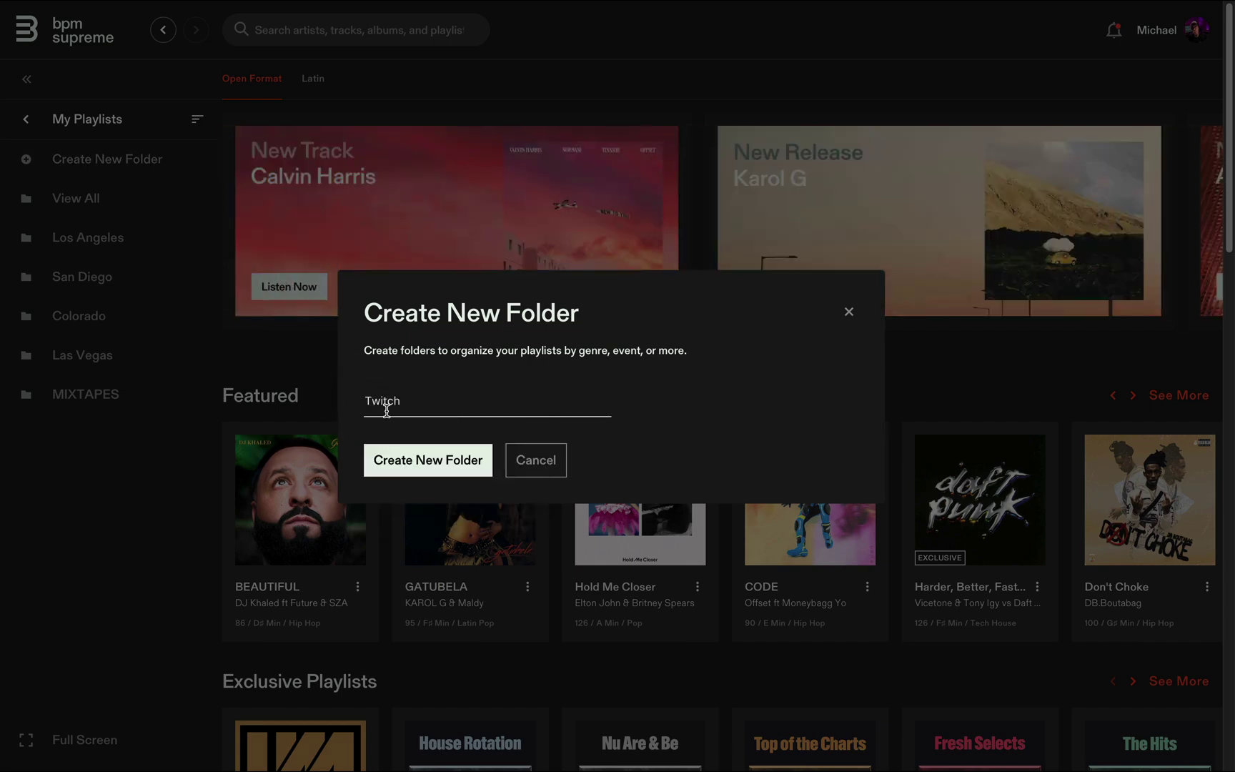
{"action": "left_click", "coordinate": [428, 465]}
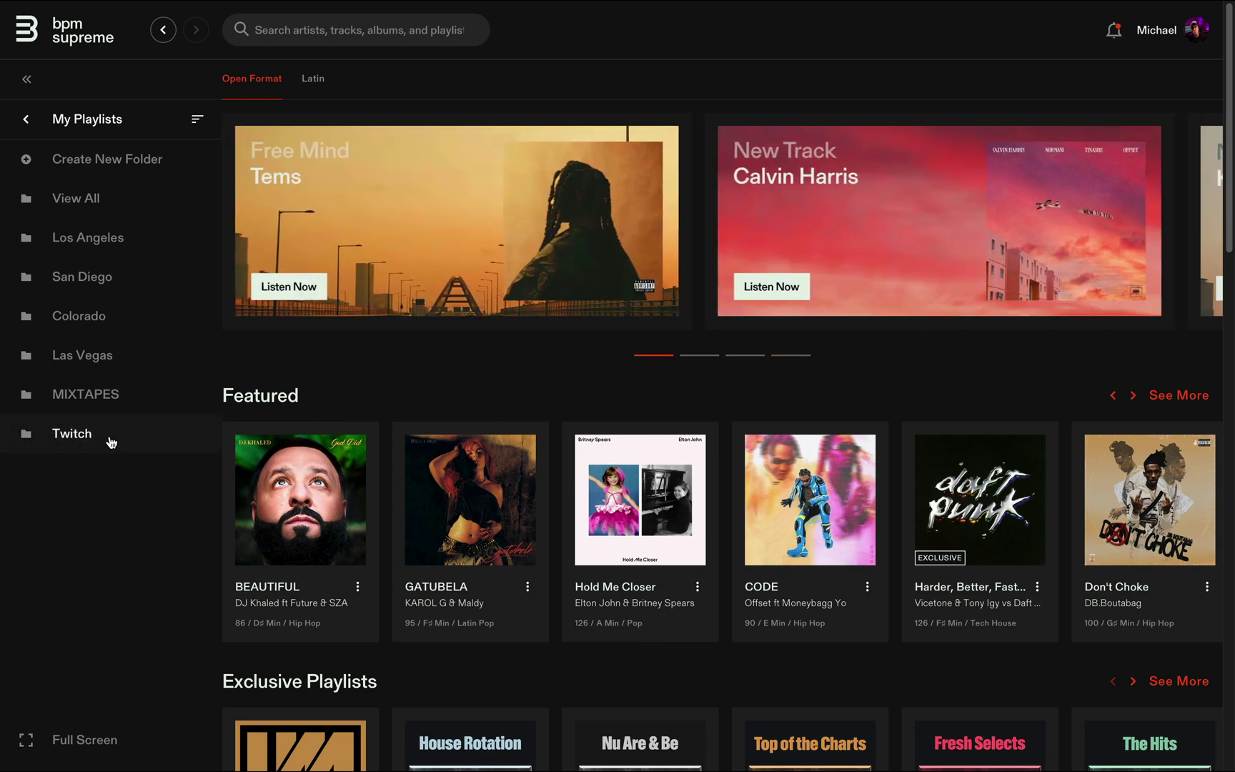
Inside the Twitch folder, create a playlist named 'Soulful Sundays'.
{"action": "left_click", "coordinate": [111, 438]}
{"action": "left_click", "coordinate": [162, 159]}
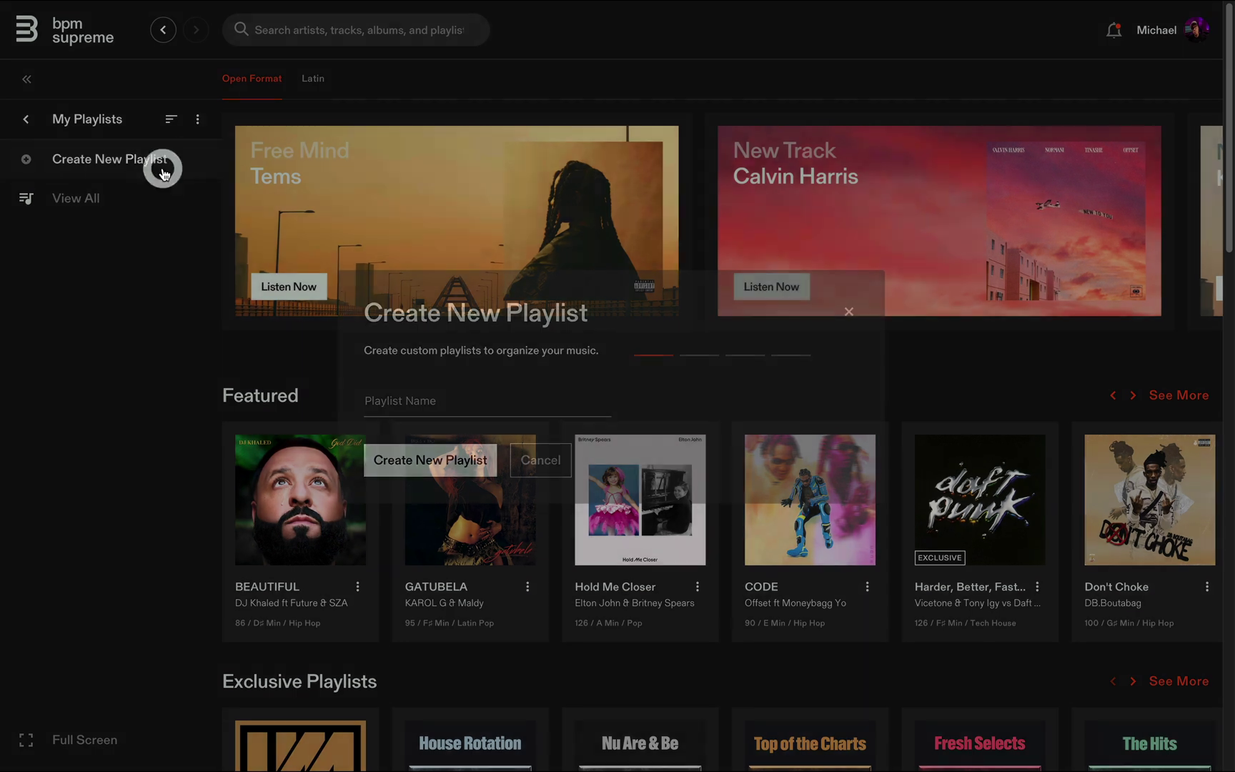
{"action": "left_click", "coordinate": [374, 403]}
{"action": "type", "text": "Soul"}
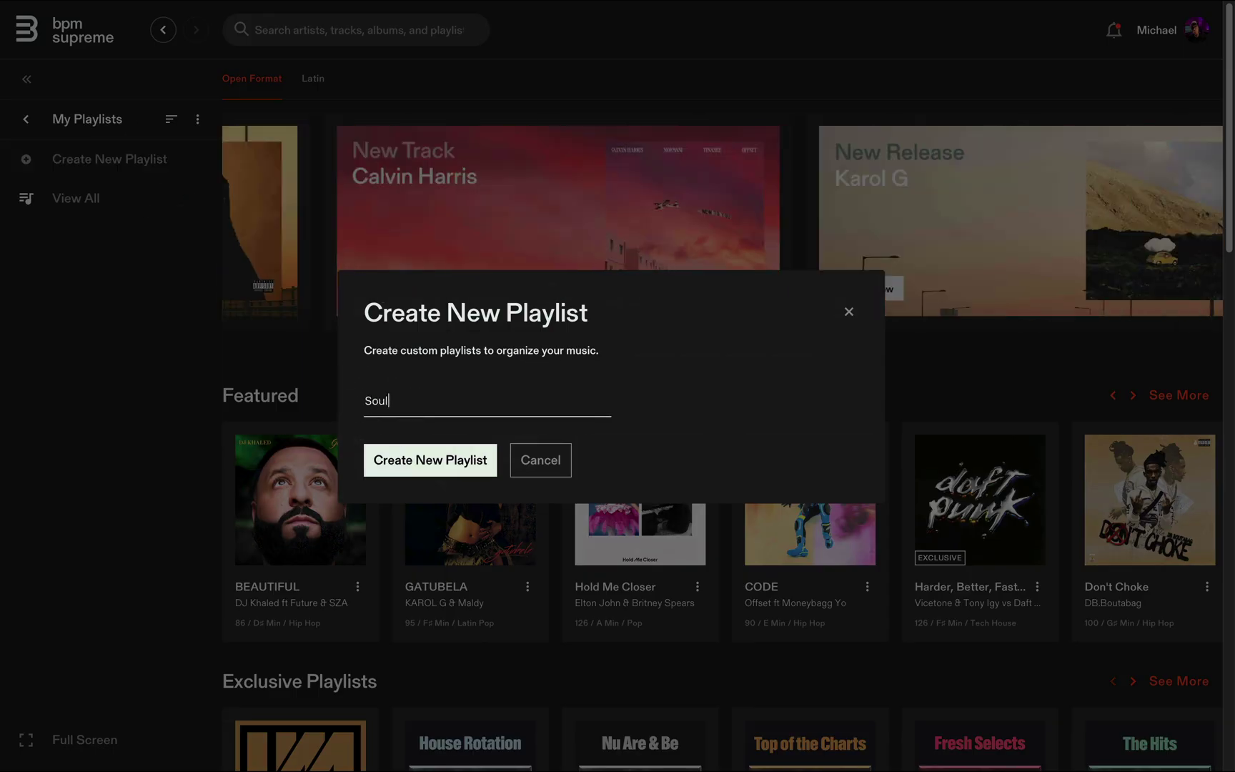
{"action": "type", "text": "ful Sunday"}
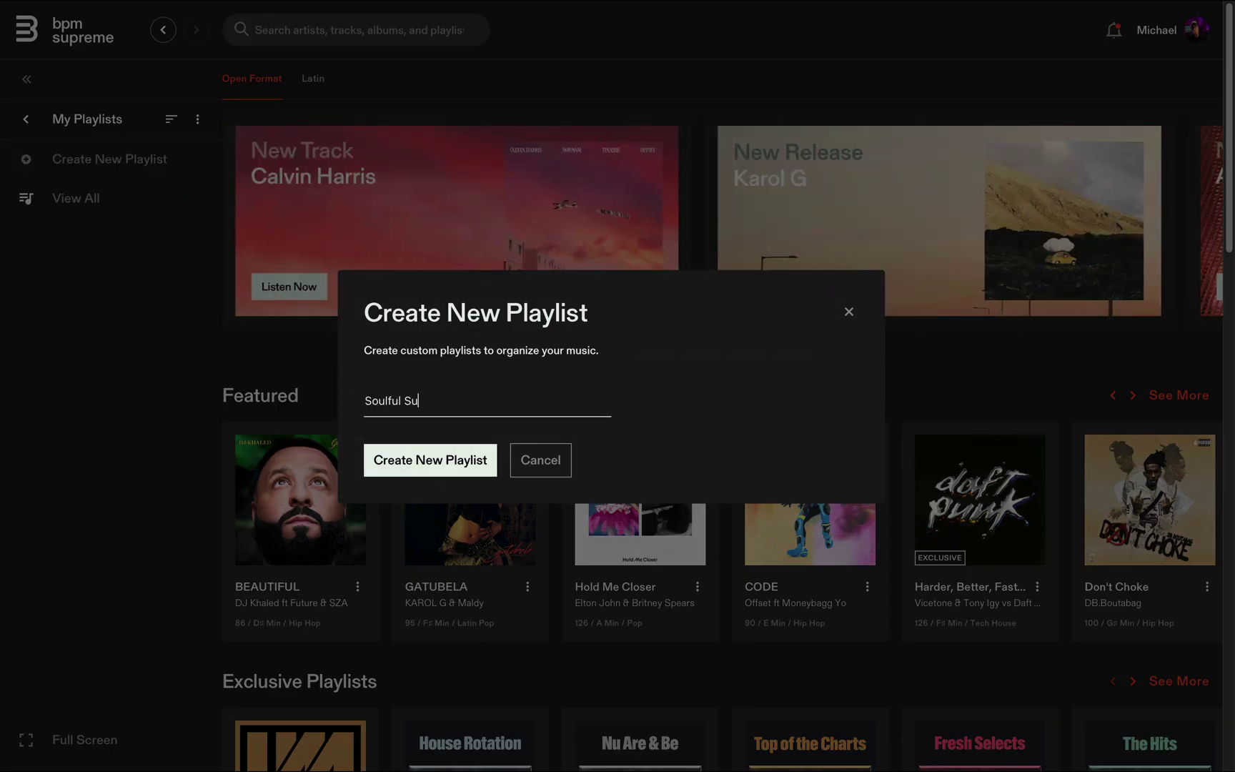
{"action": "type", "text": "s"}
{"action": "left_click", "coordinate": [373, 474]}
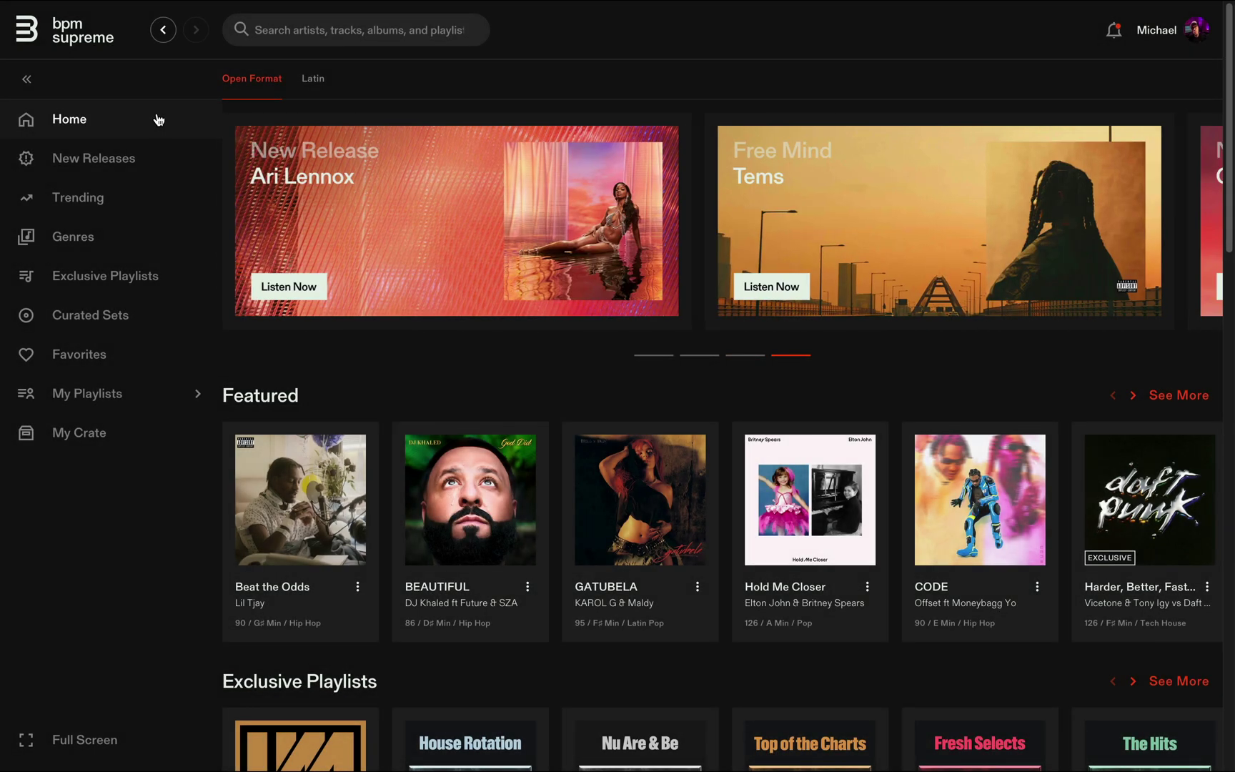
From New Releases, add Mary J. Blige's 'Be Happy' to Twitch > Soulful Sundays.
{"action": "left_click", "coordinate": [159, 160]}
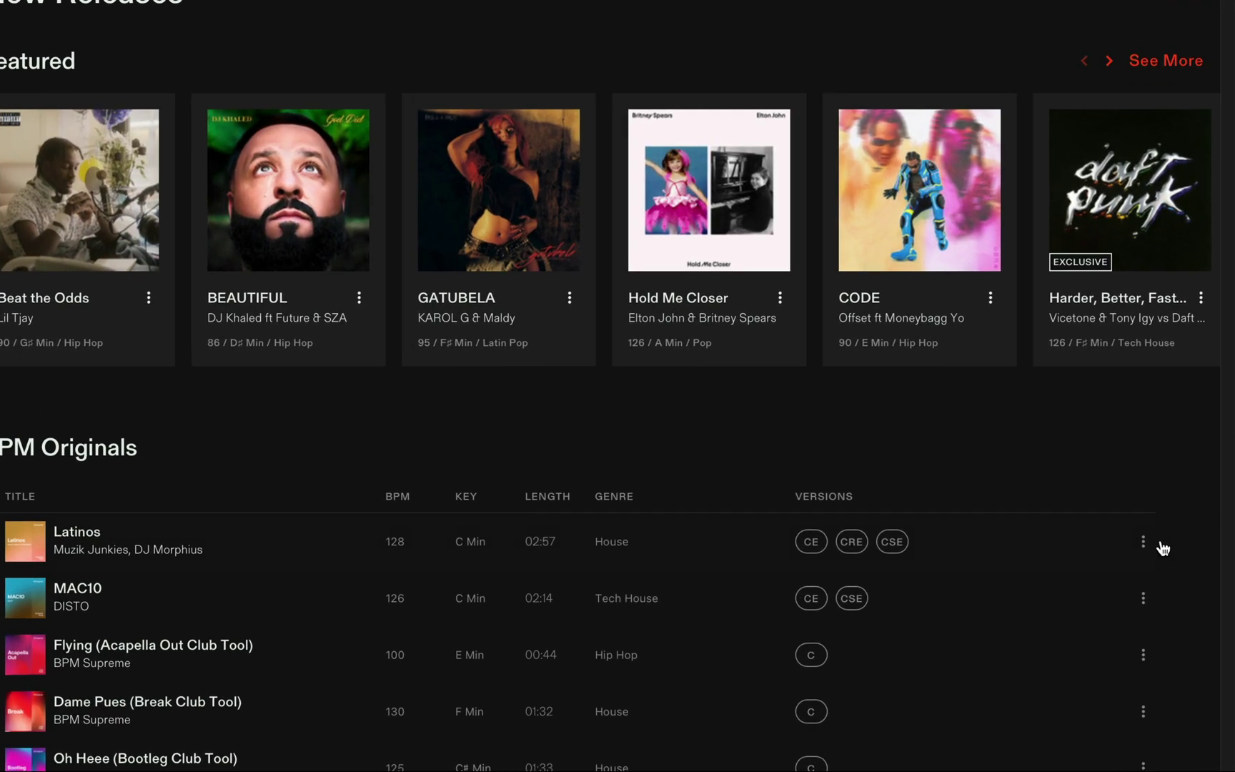
{"action": "left_click", "coordinate": [1143, 544]}
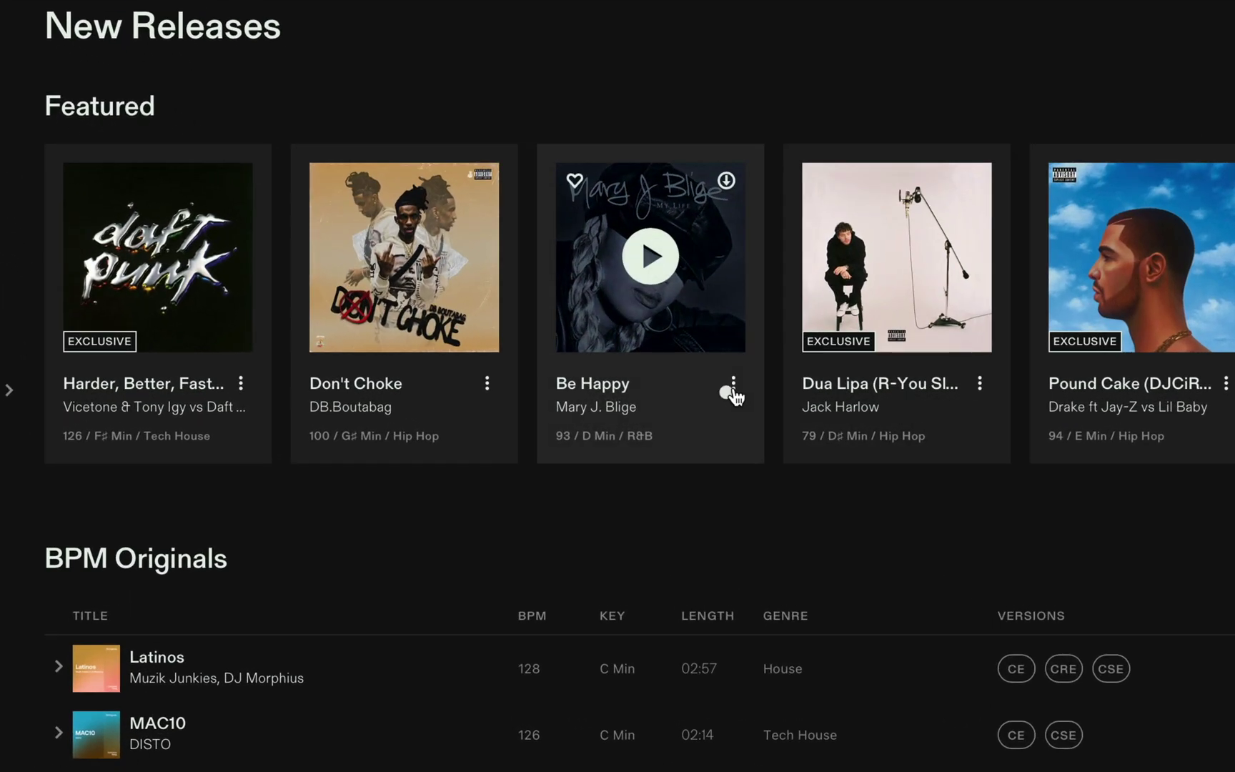
{"action": "left_click", "coordinate": [733, 386]}
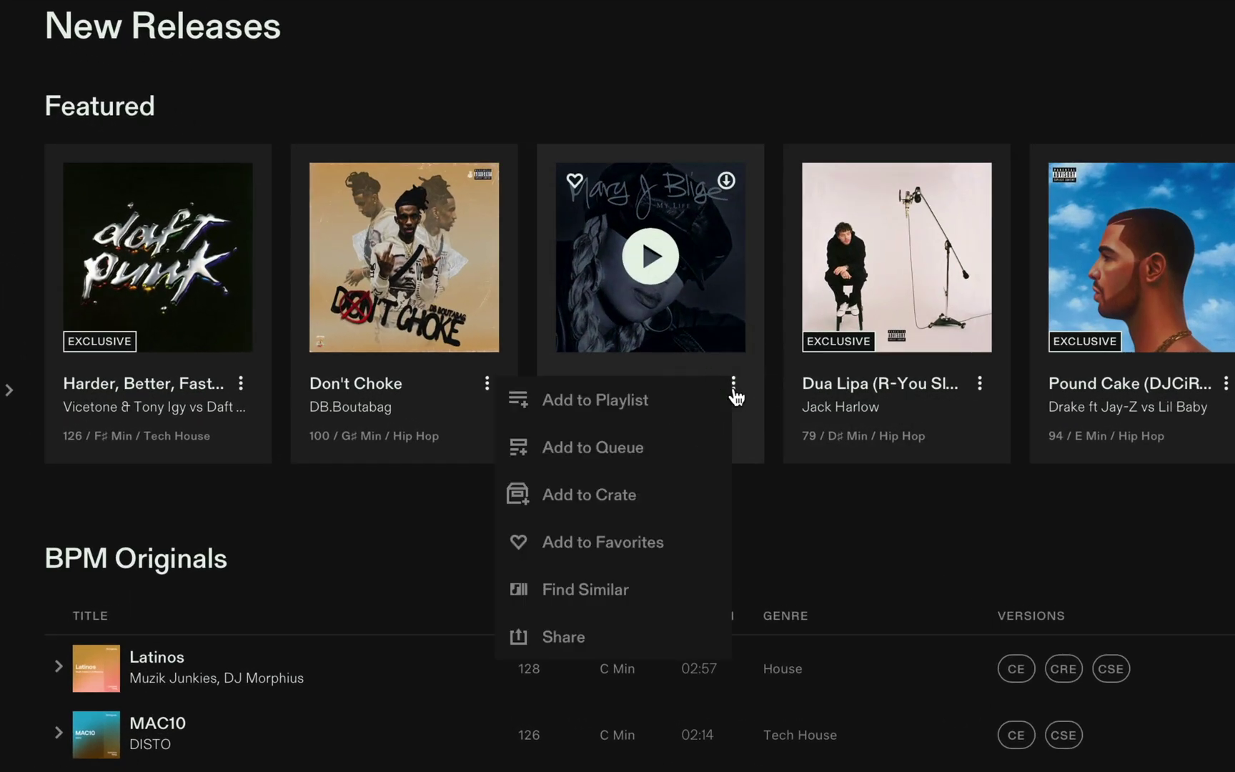
{"action": "left_click", "coordinate": [693, 415]}
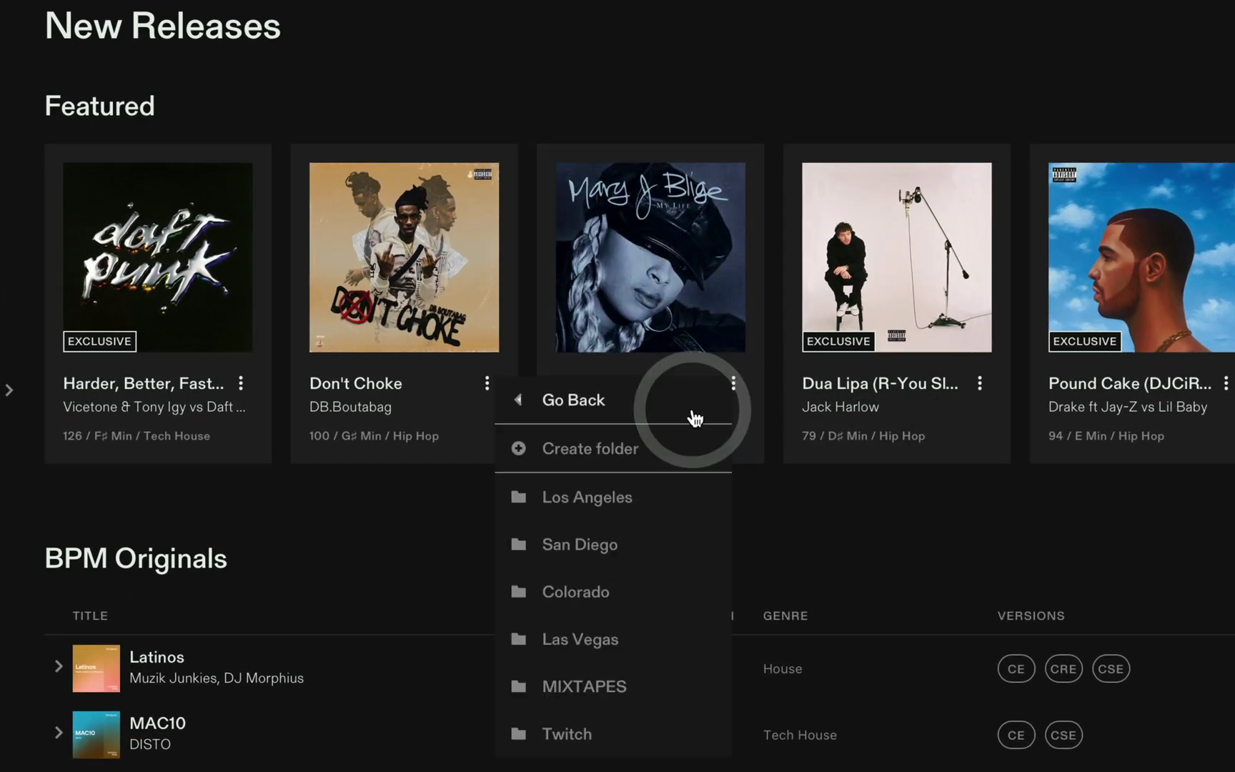
{"action": "left_click", "coordinate": [622, 736]}
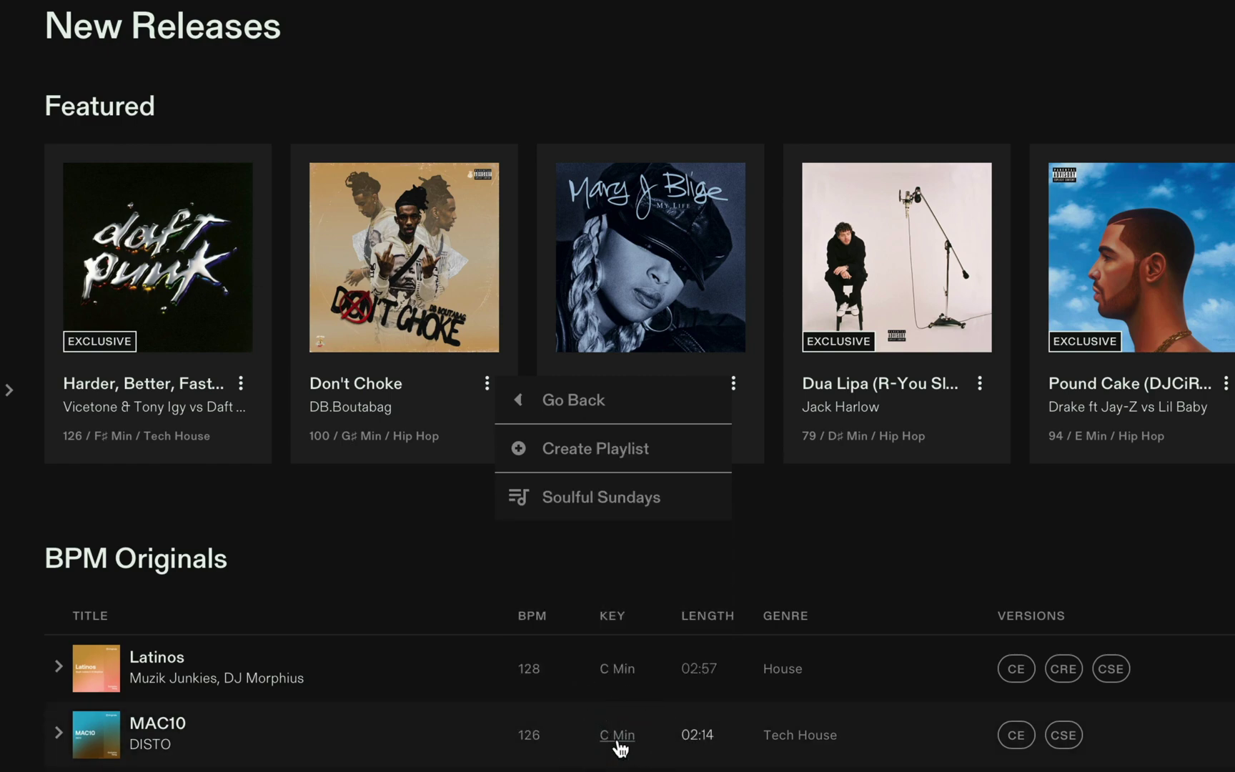
{"action": "left_click", "coordinate": [616, 505]}
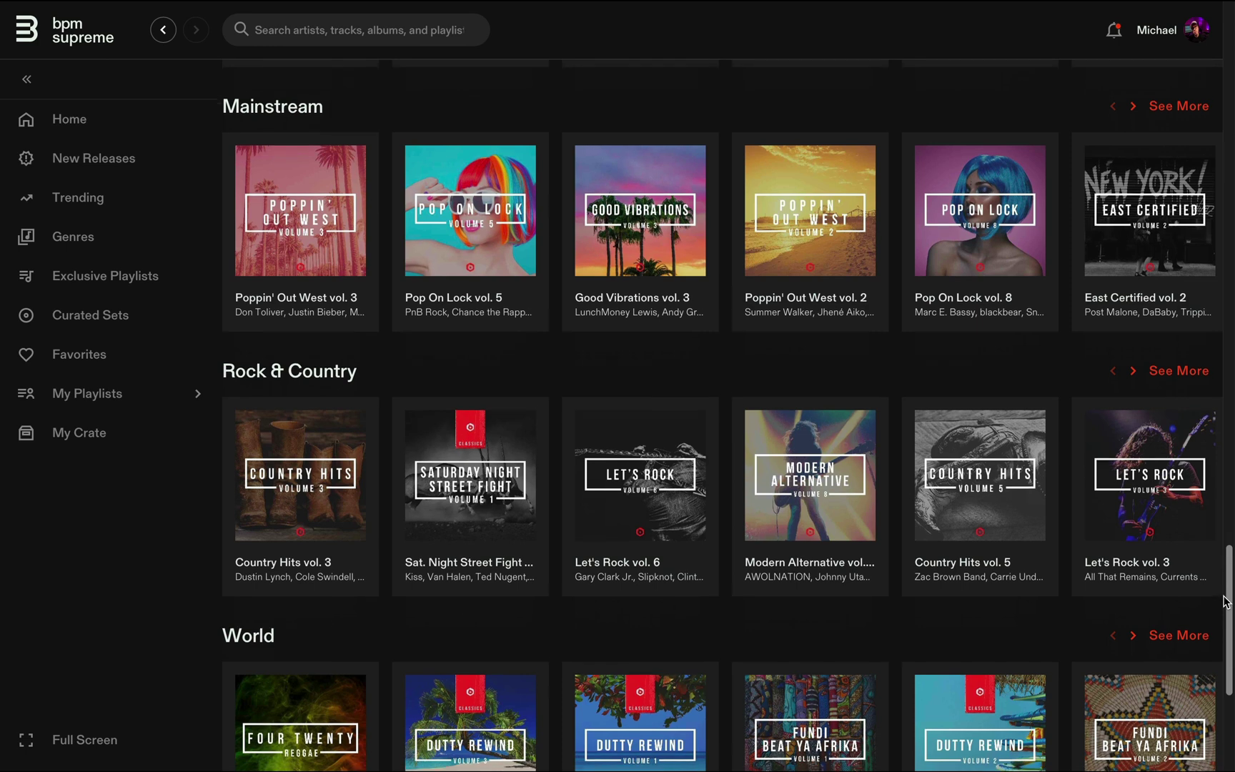
Add the Poppin' Out West vol. 2 album to Twitch > Soulful Sundays.
{"action": "scroll", "coordinate": [1227, 601], "scroll_direction": "down", "scroll_amount": 1}
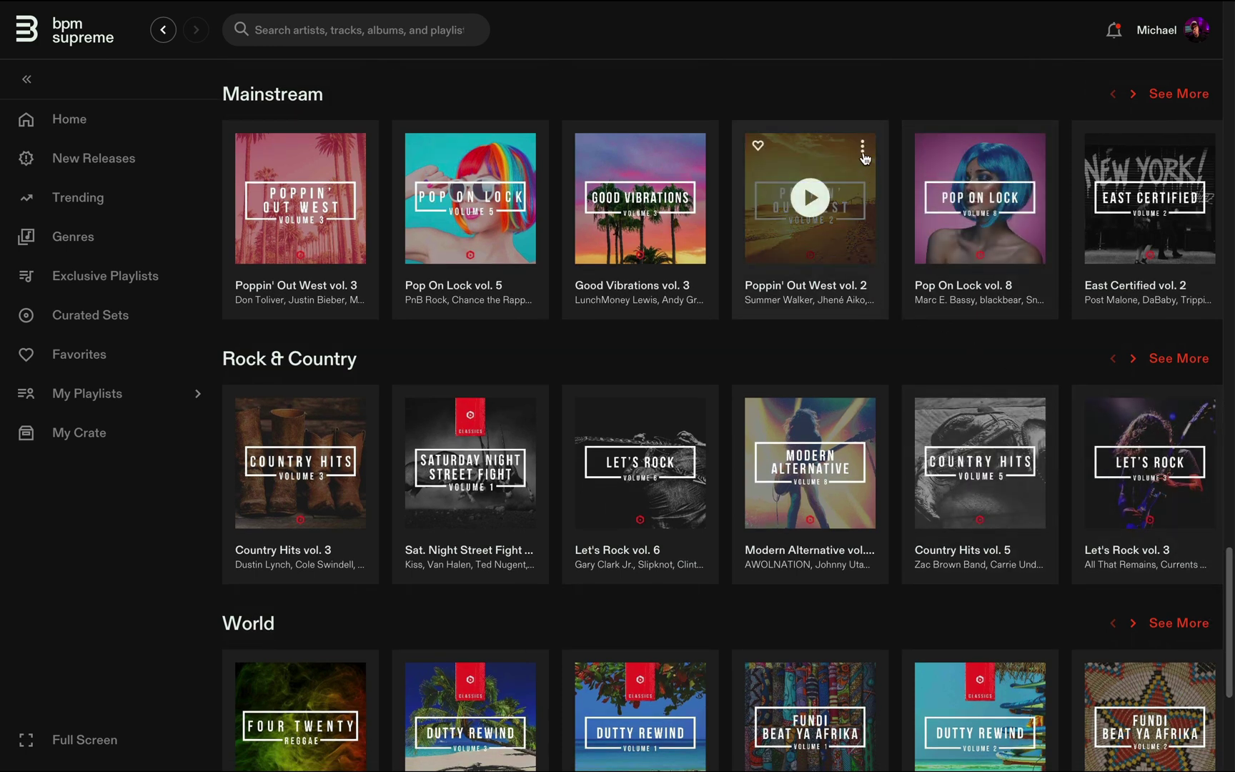
{"action": "left_click", "coordinate": [863, 149]}
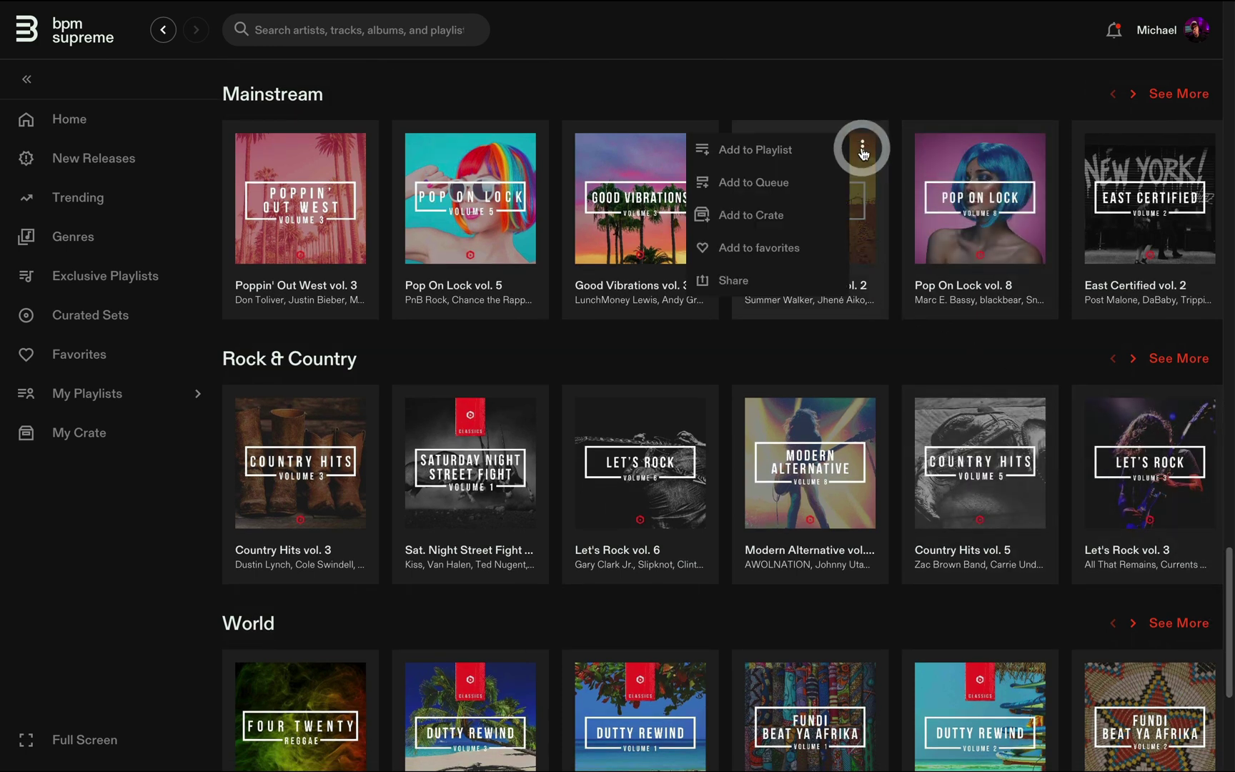
{"action": "left_click", "coordinate": [810, 162]}
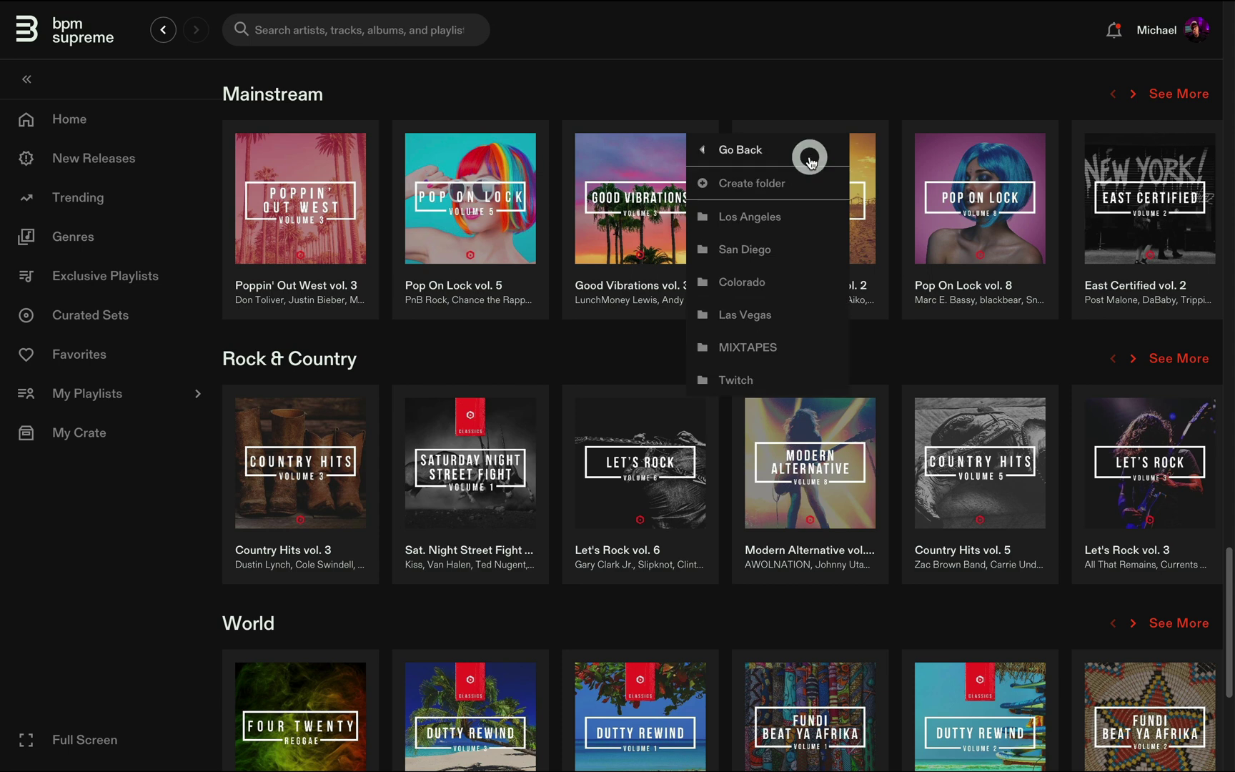
{"action": "left_click", "coordinate": [775, 381]}
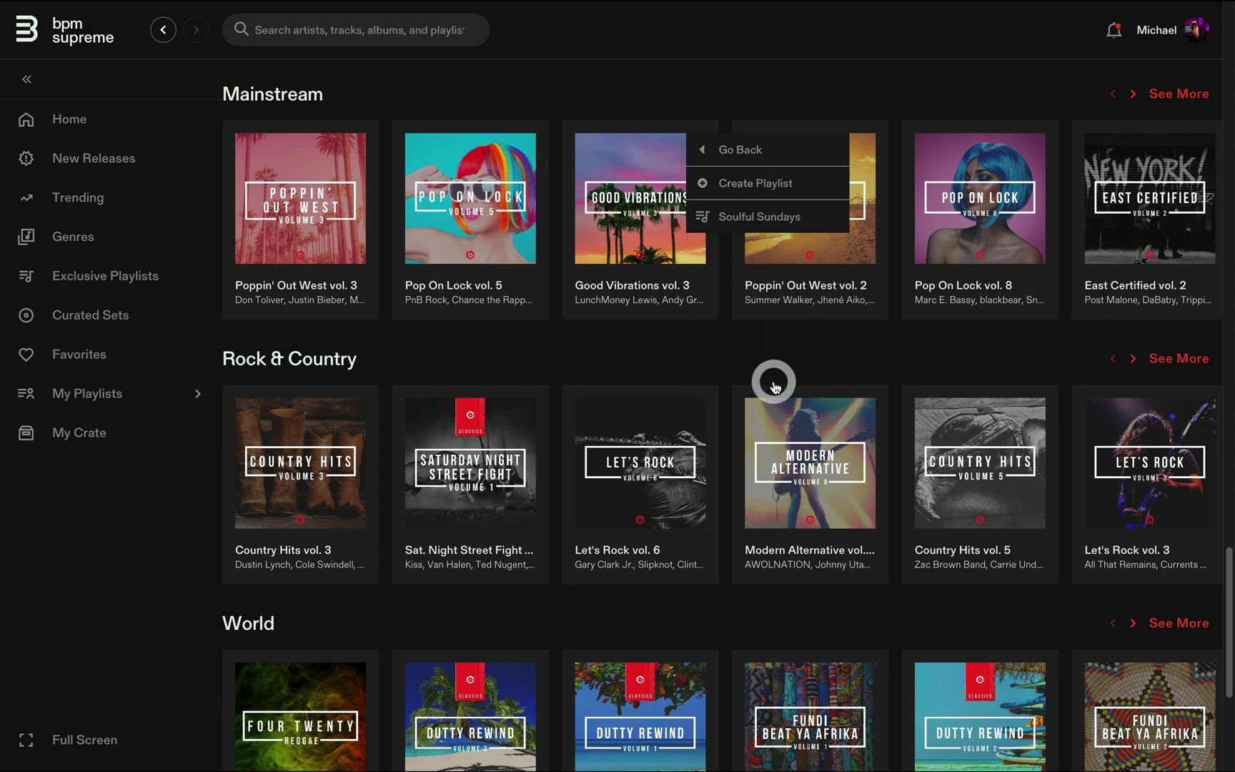
{"action": "left_click", "coordinate": [784, 223]}
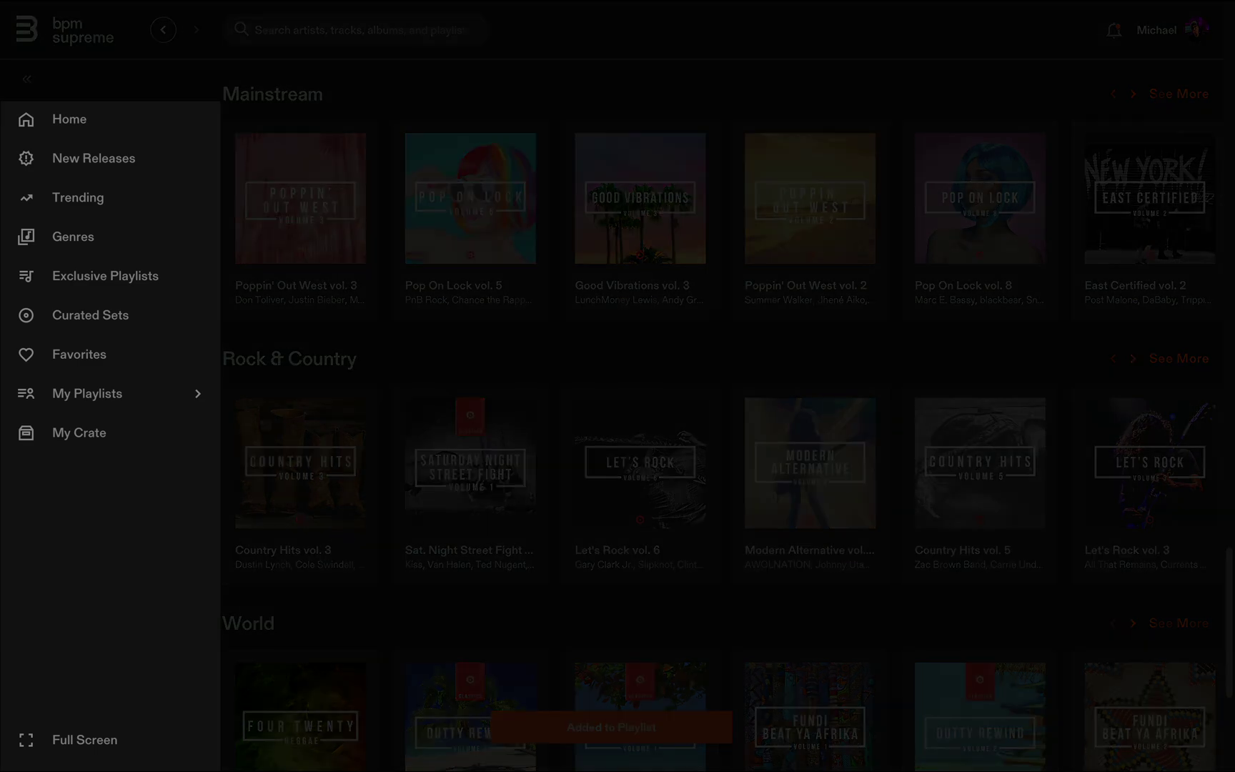
{"action": "scroll", "coordinate": [1149, 462], "scroll_direction": "down", "scroll_amount": 3}
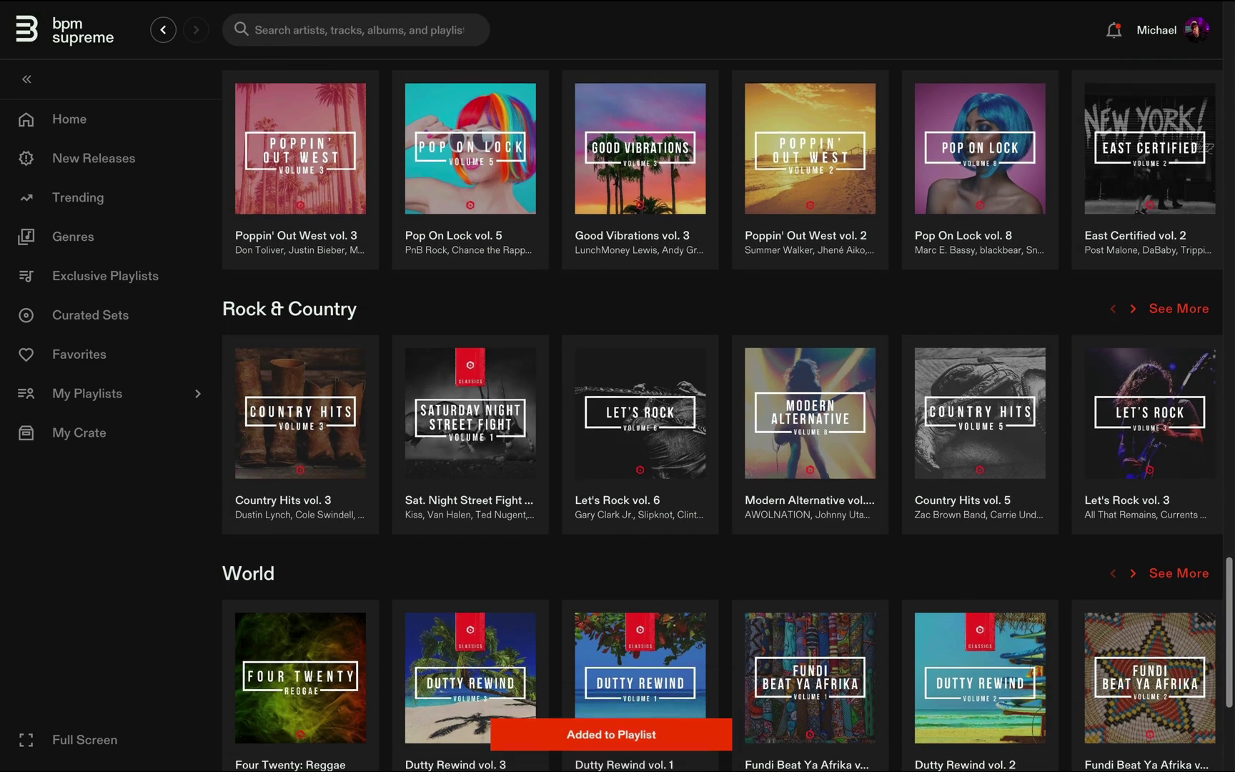
{"action": "scroll", "coordinate": [1149, 462], "scroll_direction": "down", "scroll_amount": 4}
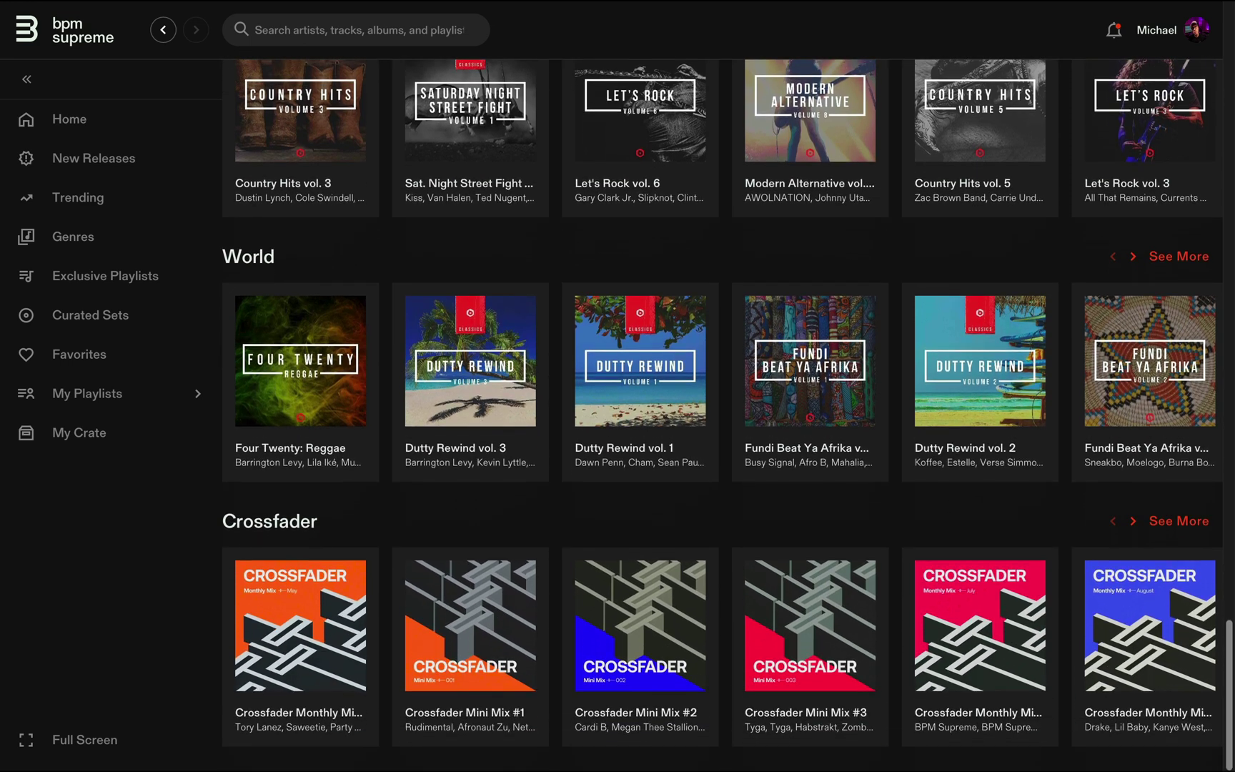
Add the Dutty Rewind vol. 2 album to Twitch > Soulful Sundays, bringing it to 33 albums.
{"action": "left_click", "coordinate": [1032, 314]}
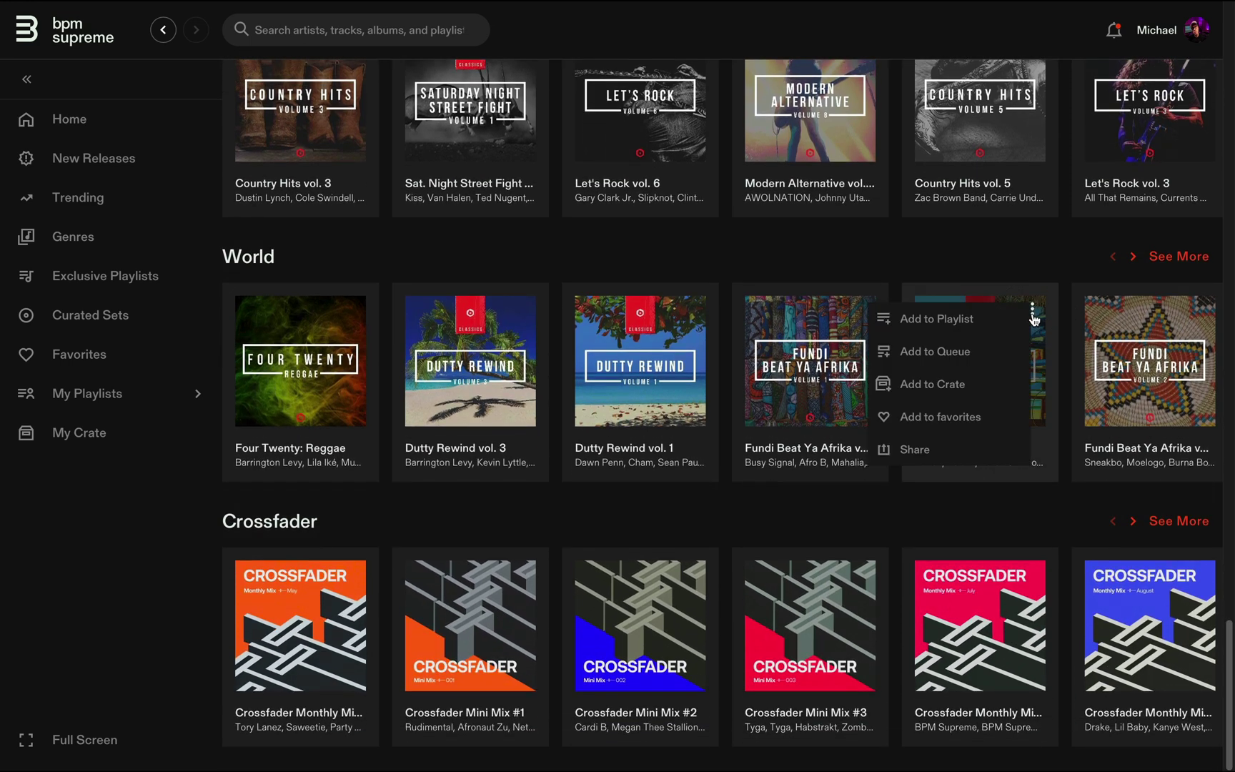
{"action": "left_click", "coordinate": [975, 321]}
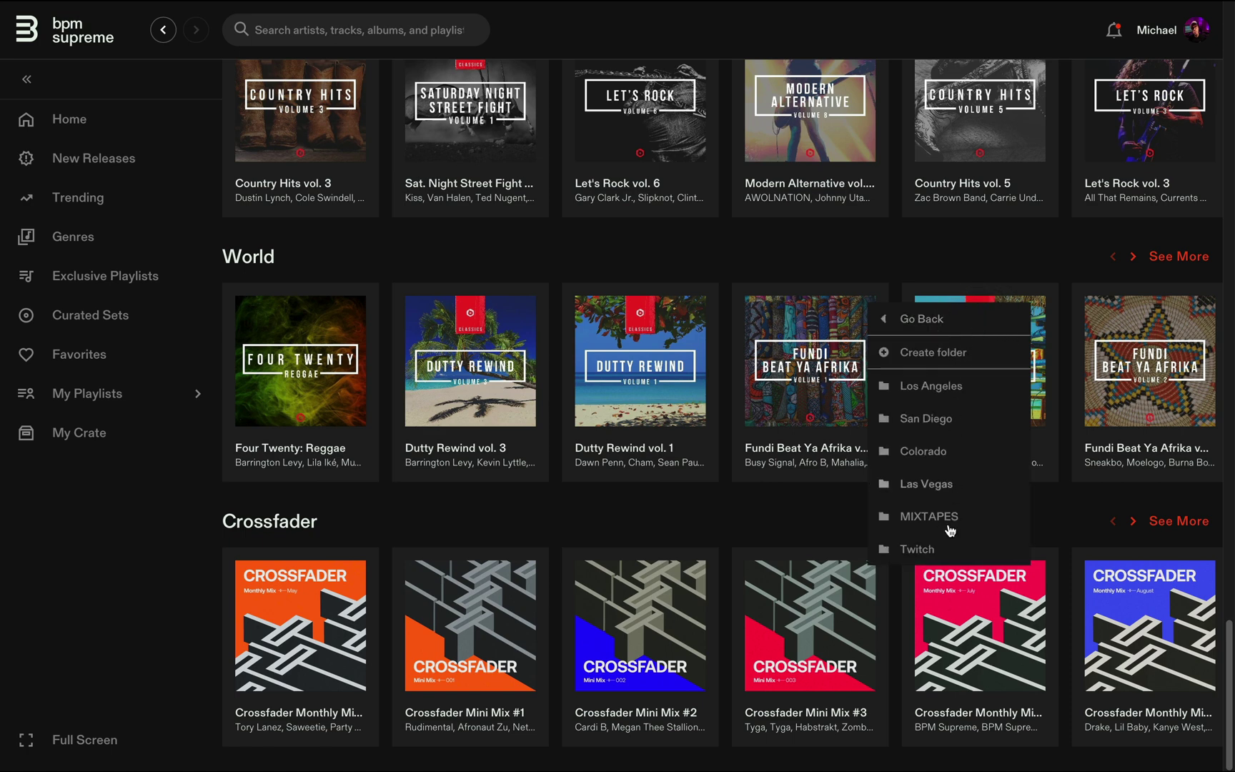
{"action": "left_click", "coordinate": [947, 554]}
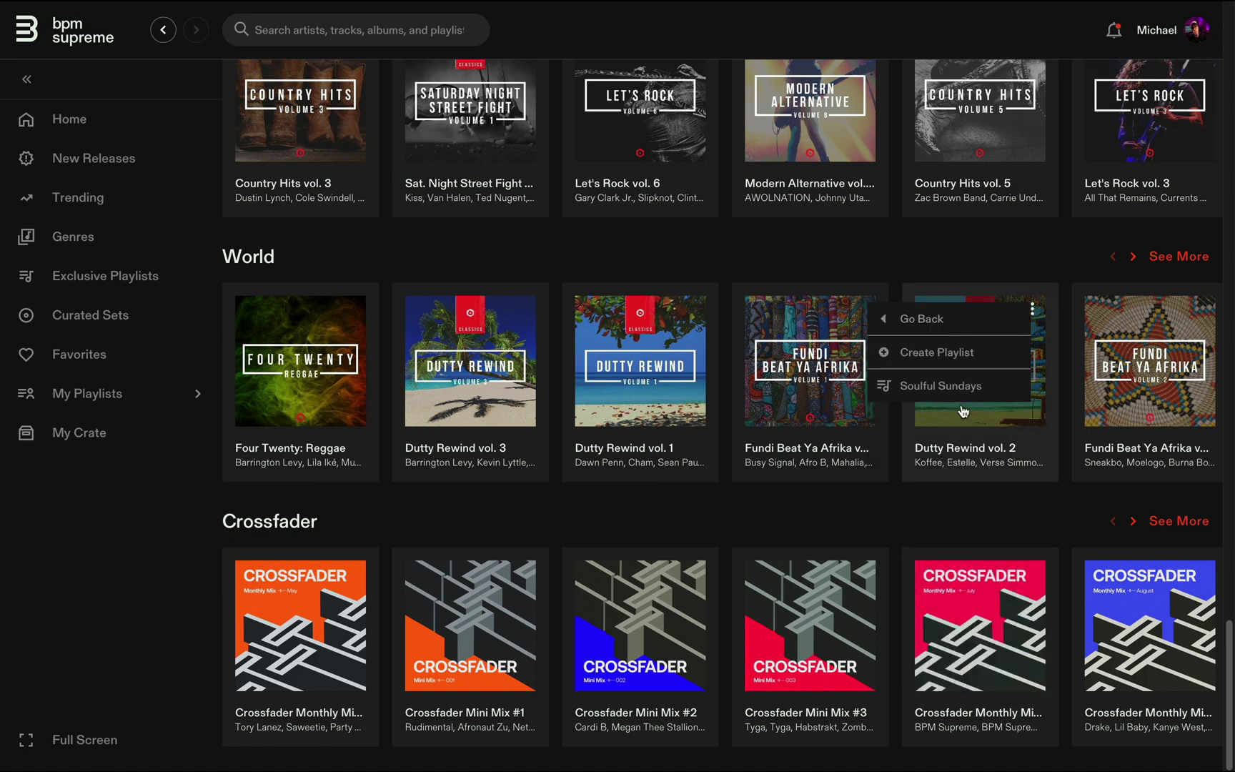
{"action": "left_click", "coordinate": [960, 392]}
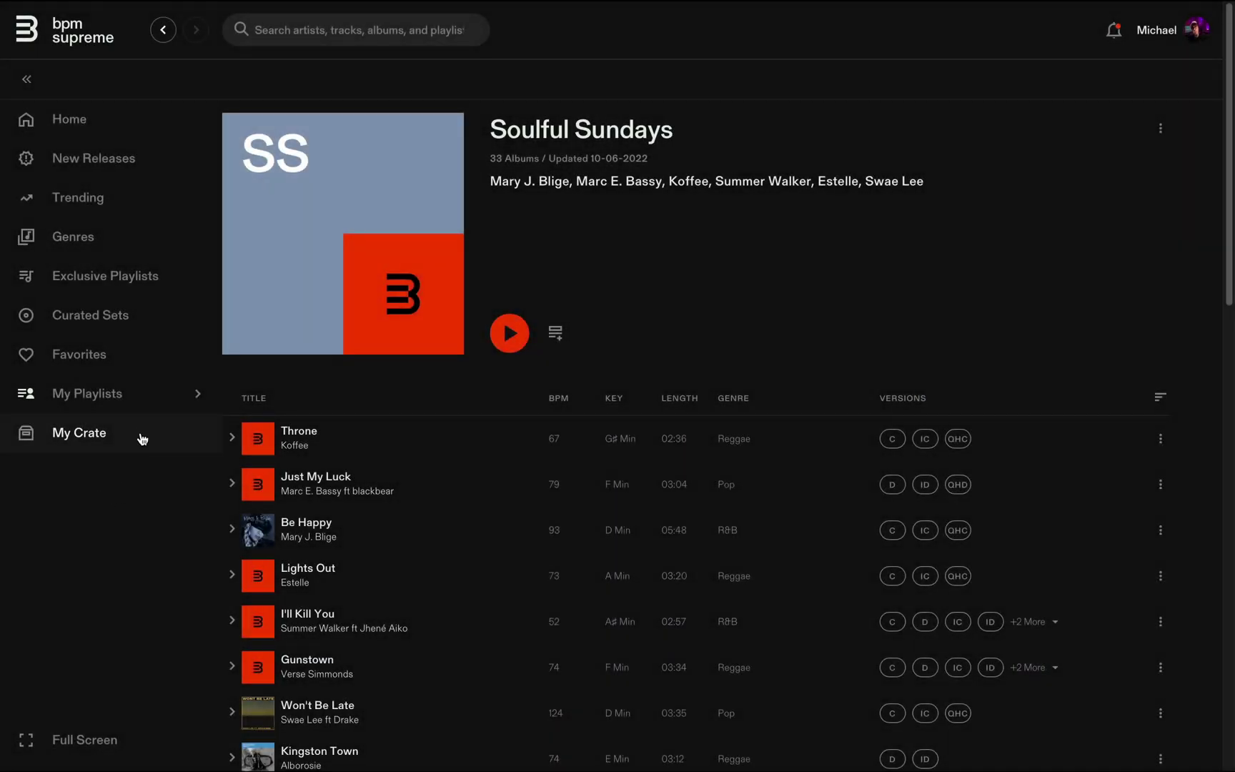
Show all six My Playlists folders as cards, with Twitch holding 1 playlist.
{"action": "left_click", "coordinate": [141, 405]}
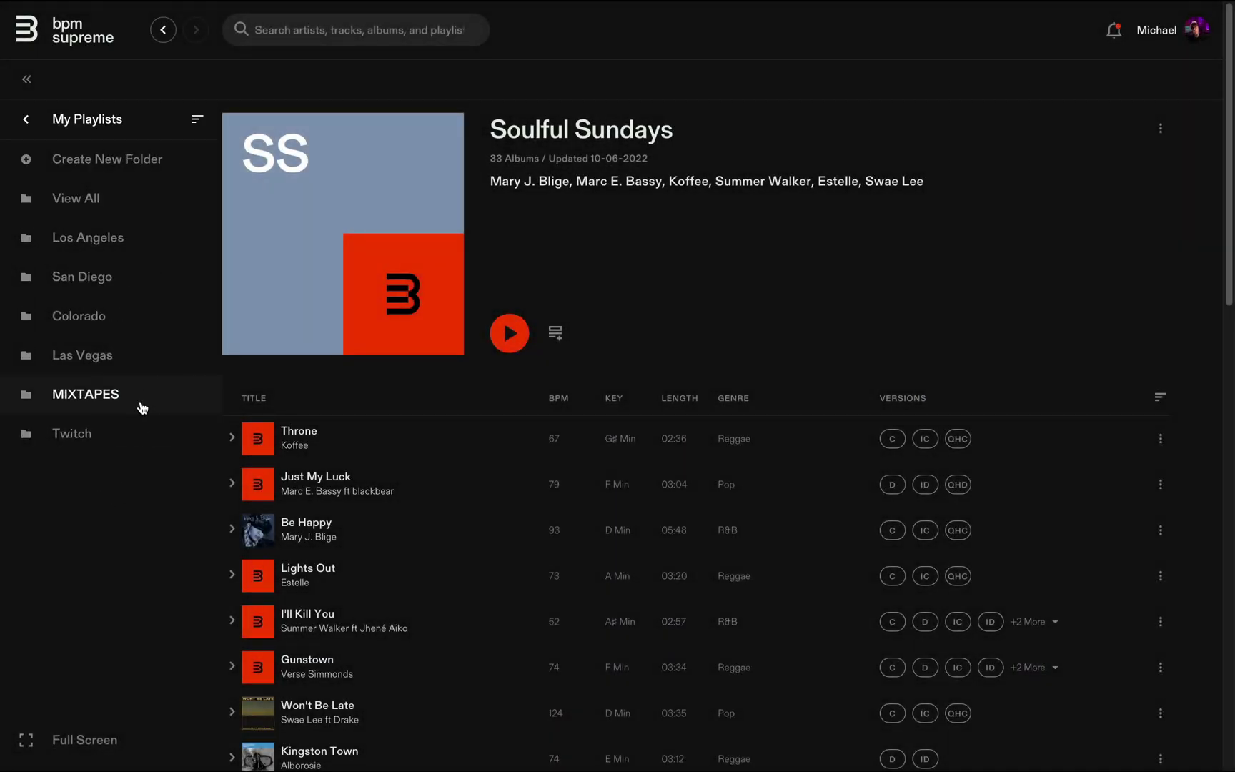
{"action": "left_click", "coordinate": [166, 213]}
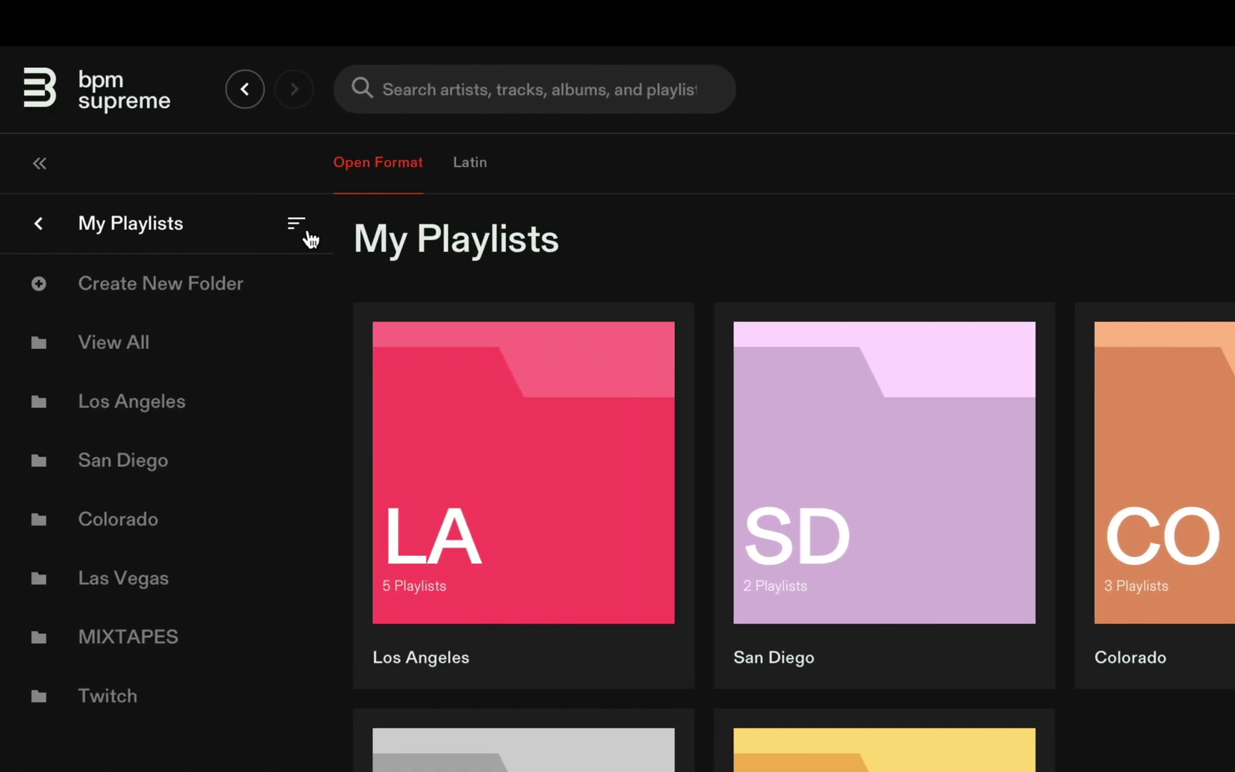
Check the folder sort options and browse the Los Angeles and Las Vegas folders.
{"action": "left_click", "coordinate": [308, 234]}
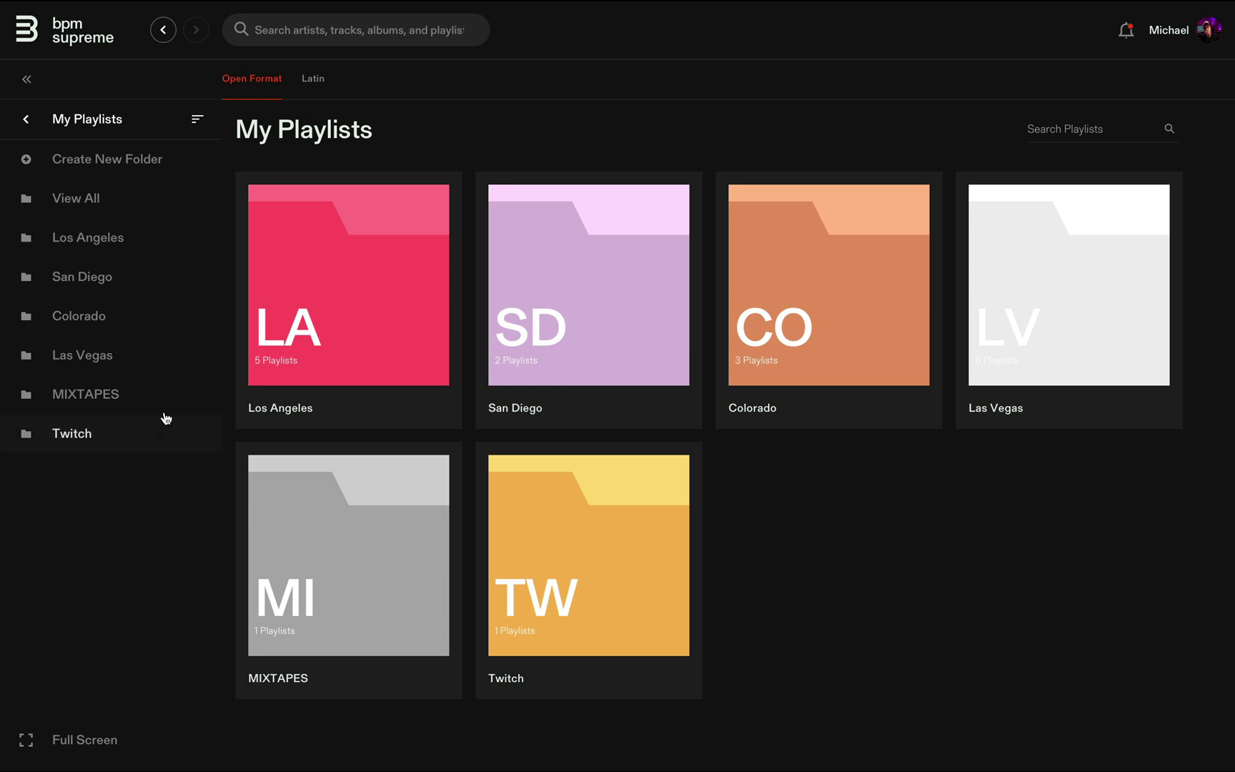
{"action": "left_click", "coordinate": [162, 241]}
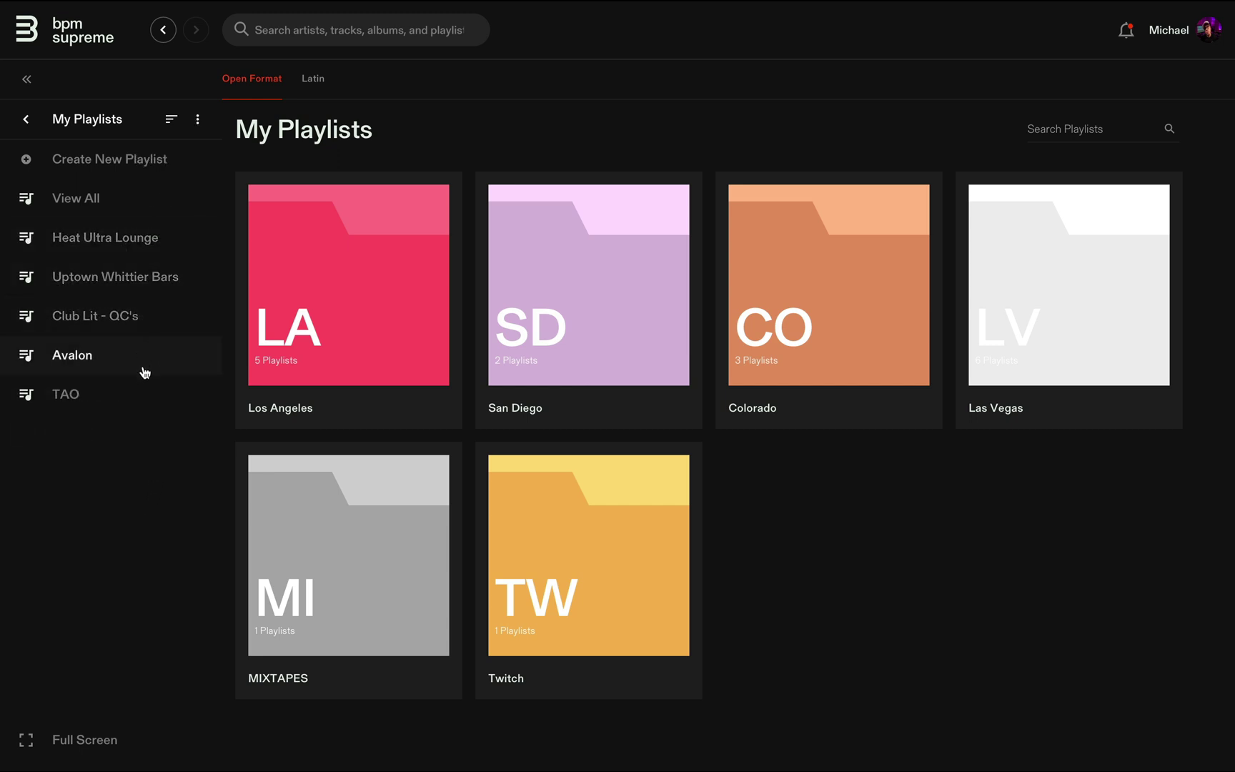
{"action": "left_click", "coordinate": [27, 125]}
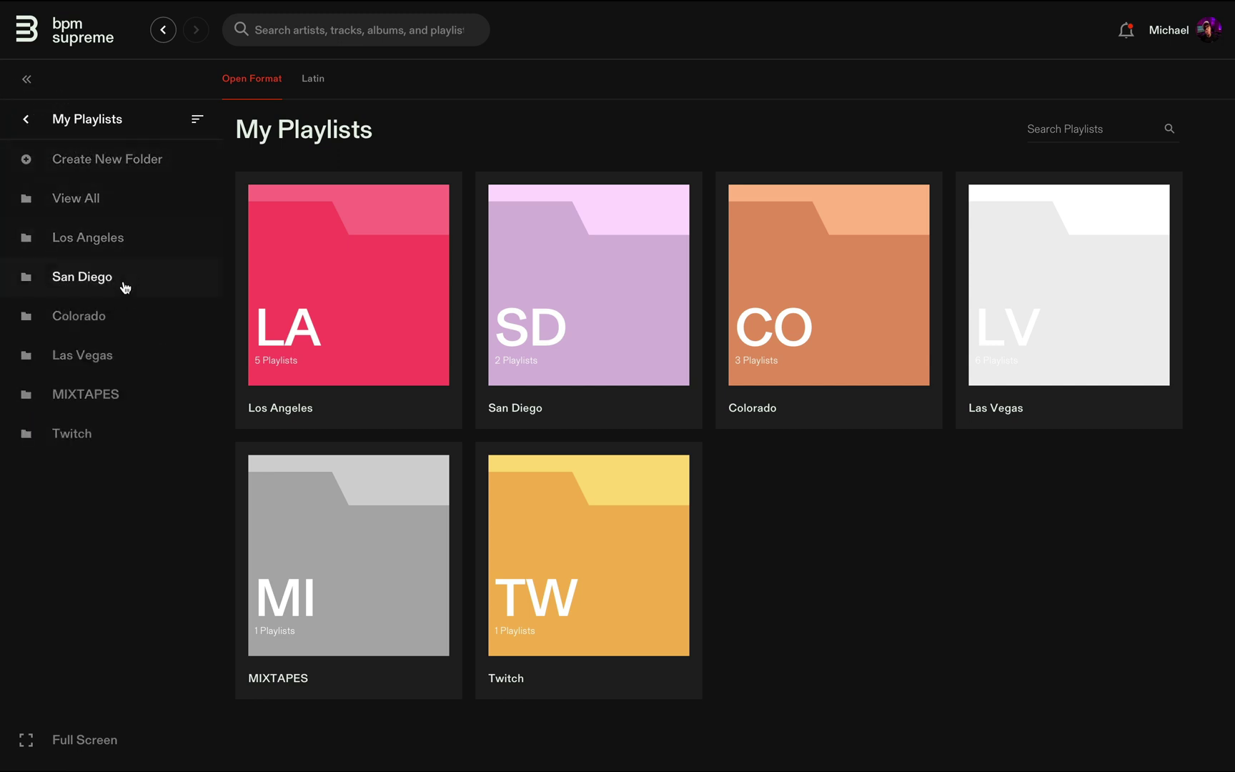
{"action": "left_click", "coordinate": [113, 349]}
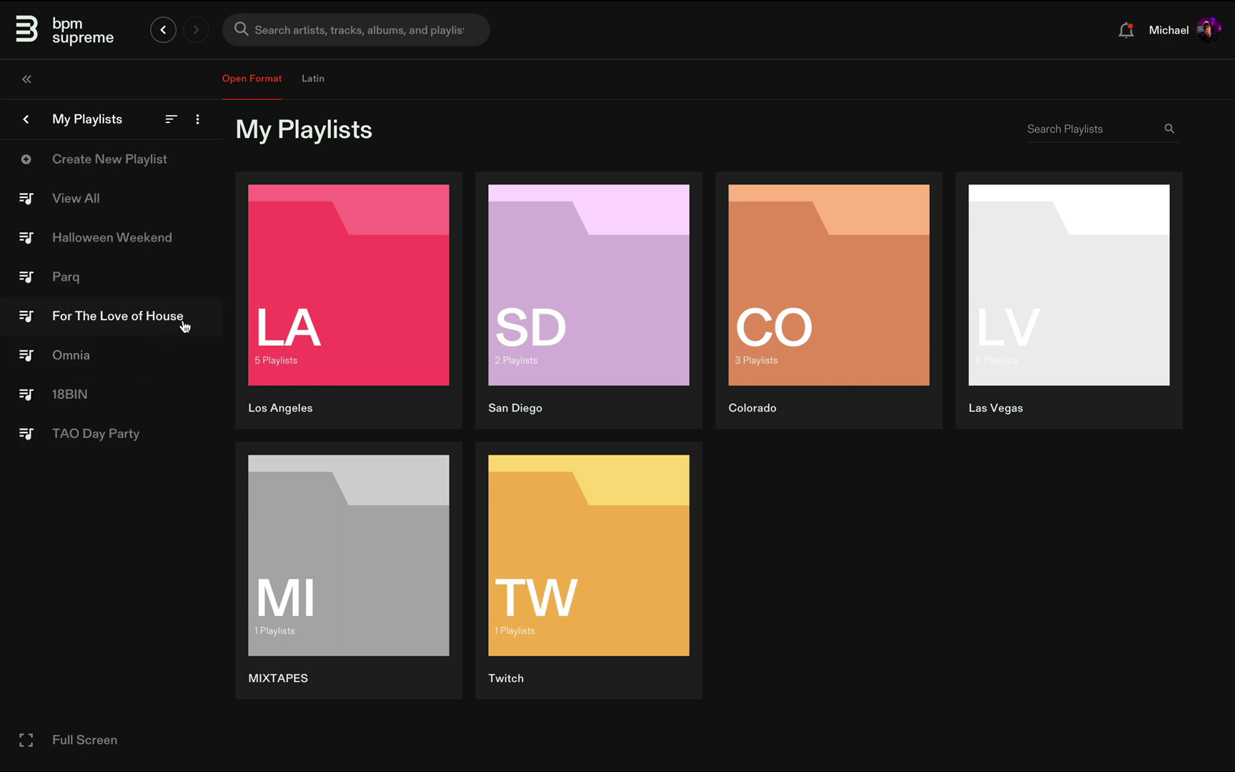
{"action": "left_click", "coordinate": [28, 121]}
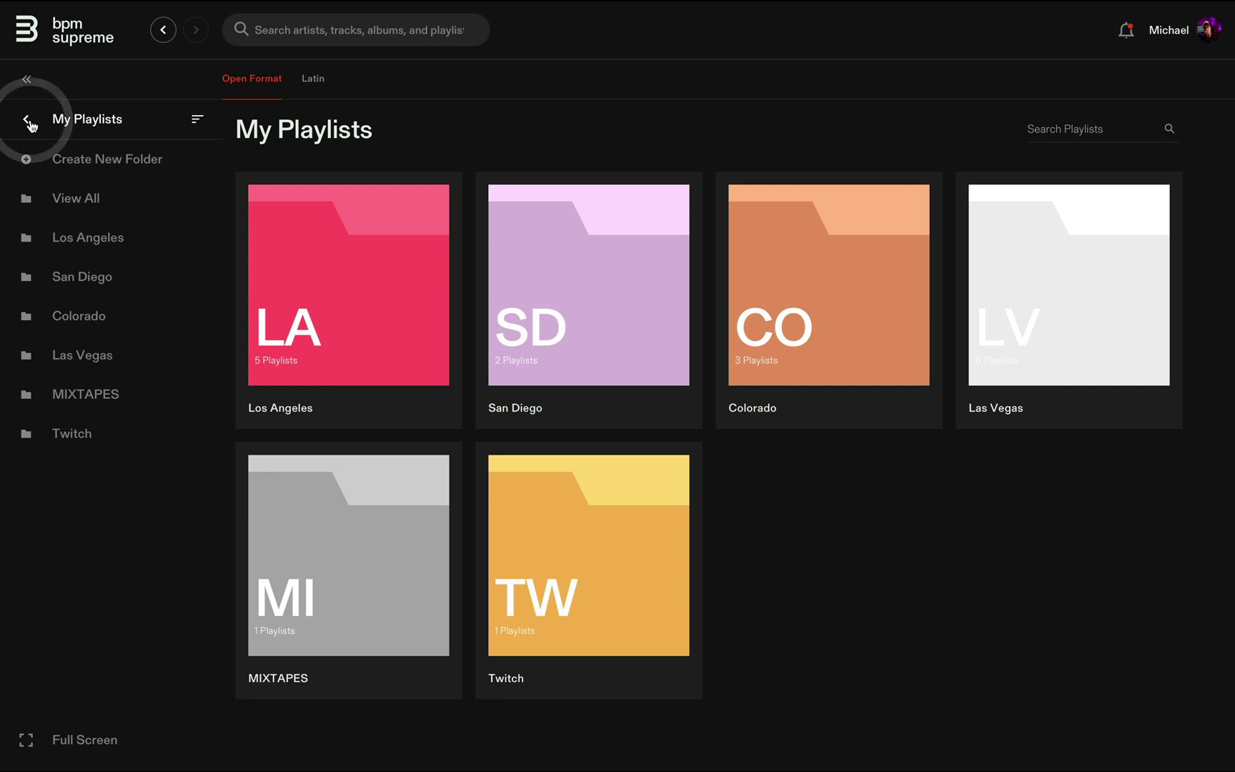
Collapse and re-expand the sidebar, then return to the Home page.
{"action": "left_click", "coordinate": [27, 82]}
{"action": "left_click", "coordinate": [26, 85]}
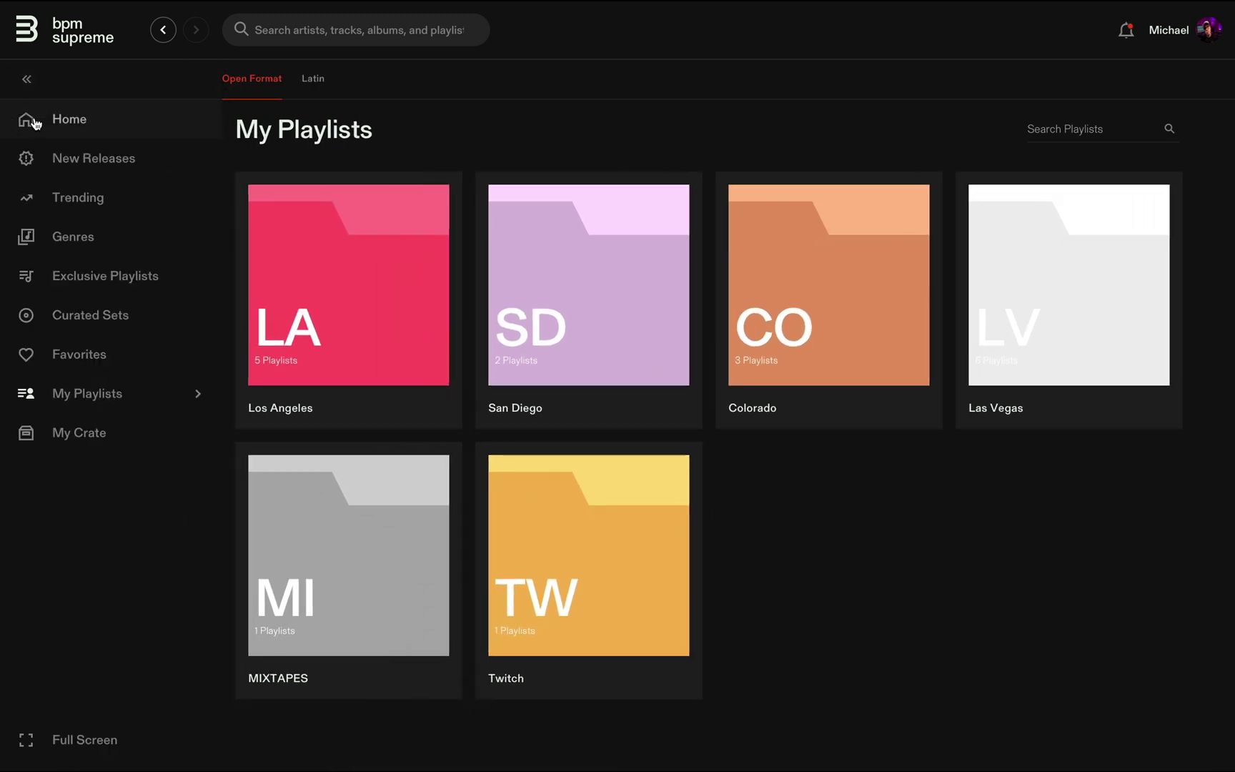
{"action": "left_click", "coordinate": [33, 123]}
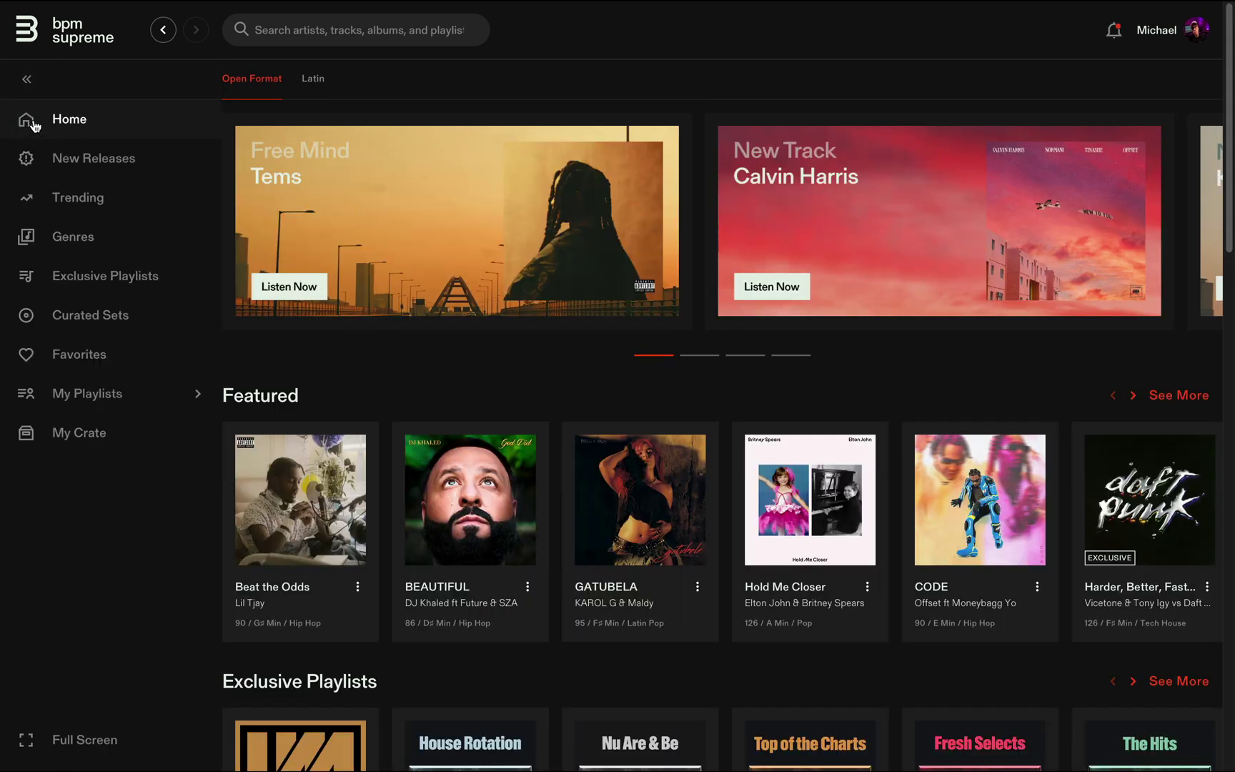